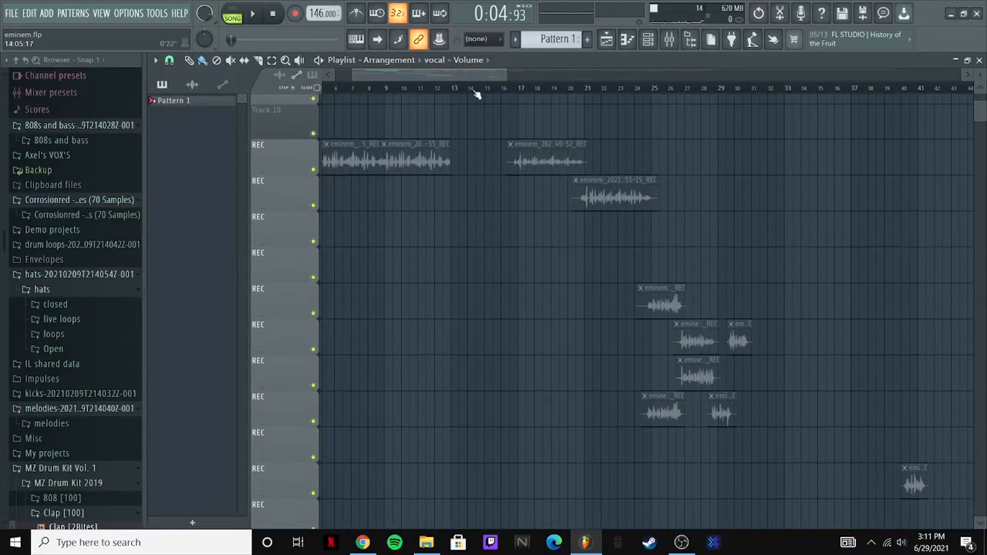
Step: Survey the playlist arrangement to examine the beat, the vocal track clips and the recorded takes below
{"action": "scroll", "coordinate": [514, 220], "scroll_direction": "down", "scroll_amount": 8}
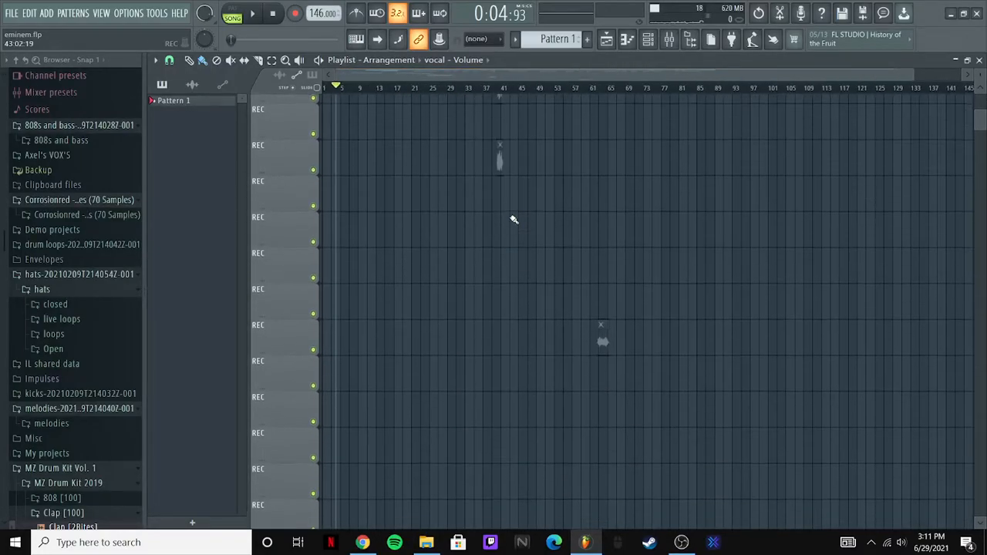
{"action": "scroll", "coordinate": [553, 130], "scroll_direction": "up", "scroll_amount": 3}
{"action": "scroll", "coordinate": [489, 194], "scroll_direction": "up", "scroll_amount": 8}
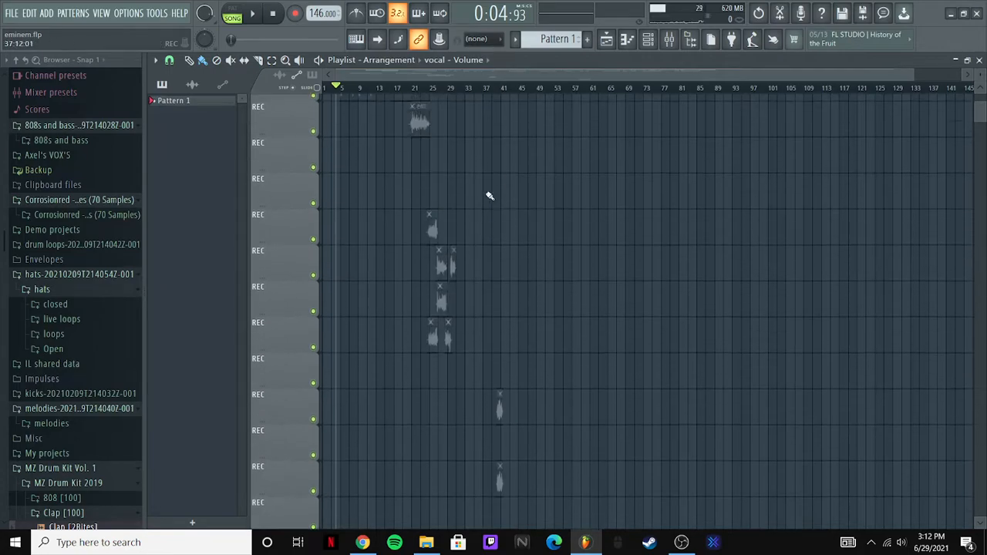
{"action": "scroll", "coordinate": [430, 76], "scroll_direction": "right", "scroll_amount": 3}
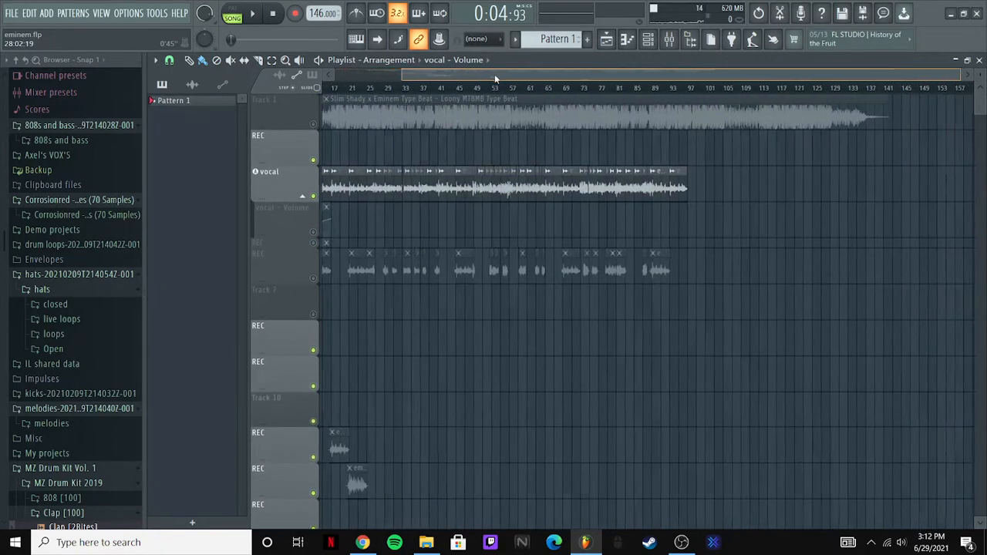
{"action": "scroll", "coordinate": [573, 170], "scroll_direction": "down", "scroll_amount": 3}
{"action": "scroll", "coordinate": [478, 85], "scroll_direction": "up", "scroll_amount": 4}
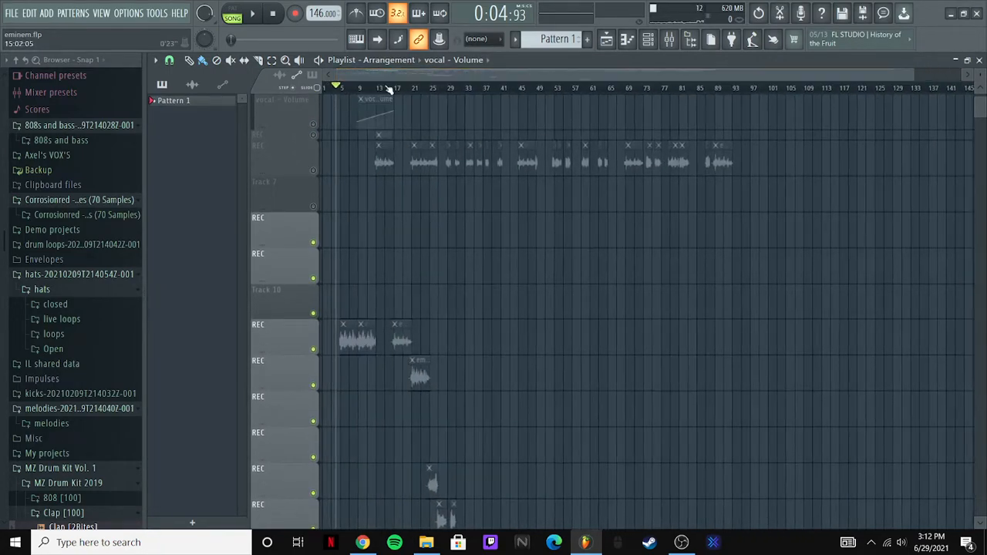
{"action": "scroll", "coordinate": [425, 154], "scroll_direction": "up", "scroll_amount": 3}
{"action": "scroll", "coordinate": [378, 87], "scroll_direction": "up", "scroll_amount": 3}
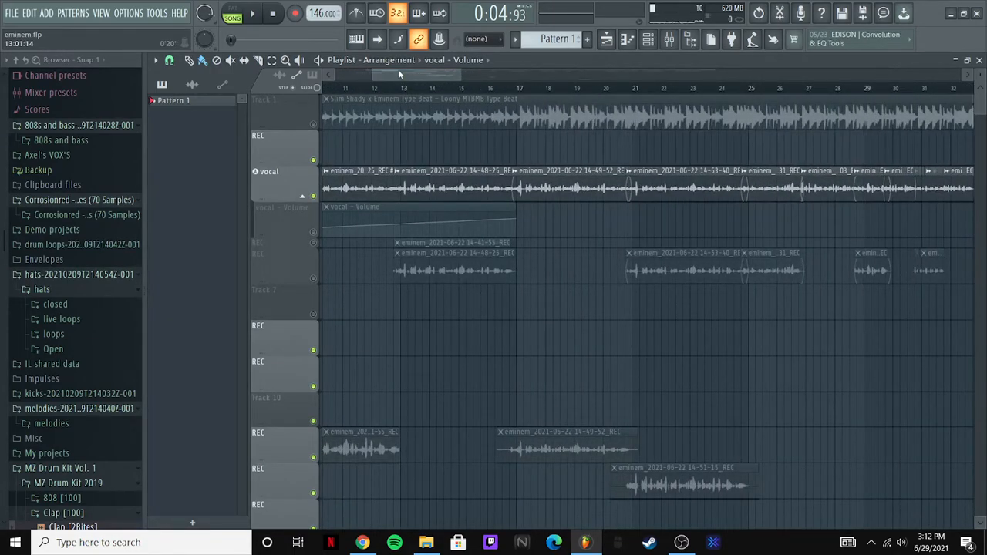
{"action": "scroll", "coordinate": [389, 72], "scroll_direction": "left", "scroll_amount": 4}
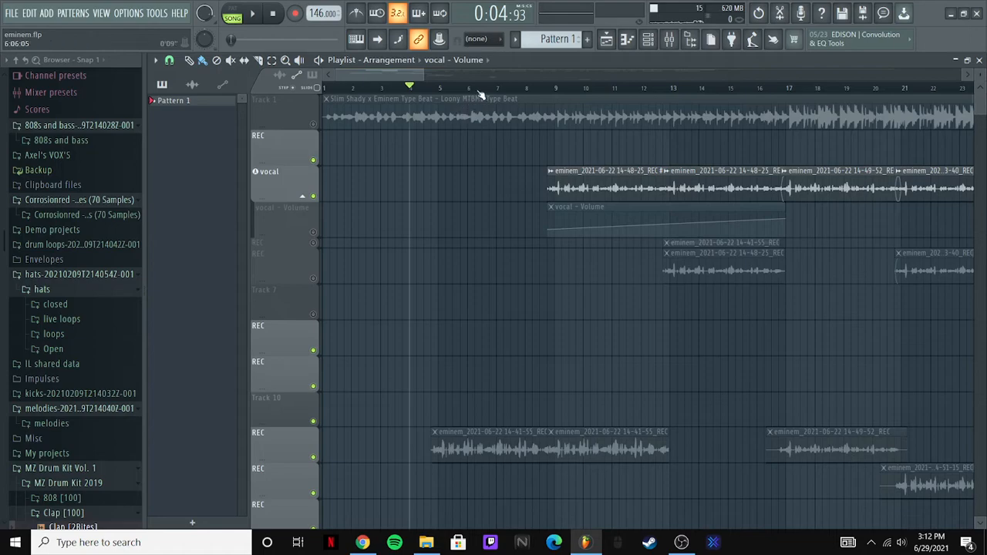
Step: Bypass all effects on the vocal mixer track and play back the dry vocals from their opening section
{"action": "left_click", "coordinate": [669, 39]}
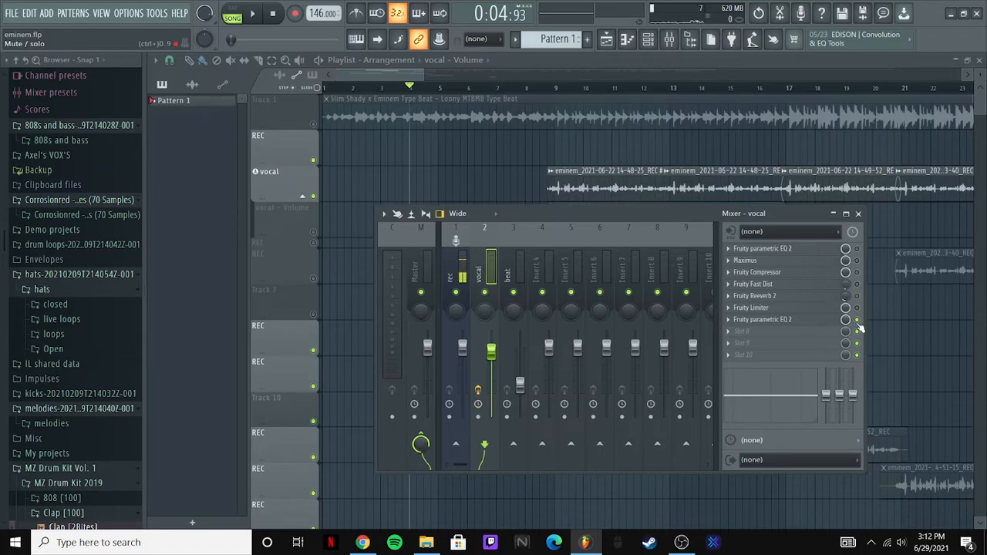
{"action": "left_click", "coordinate": [860, 213]}
{"action": "key", "text": "space"}
{"action": "left_click_drag", "start_coordinate": [517, 87], "coordinate": [546, 89]}
{"action": "scroll", "coordinate": [562, 84], "scroll_direction": "down", "scroll_amount": 3}
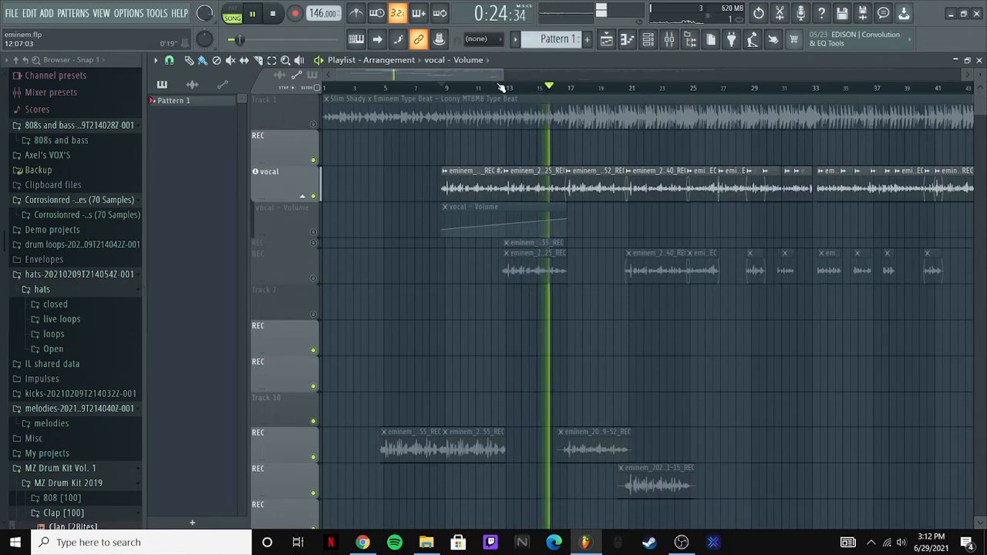
{"action": "left_click", "coordinate": [270, 23]}
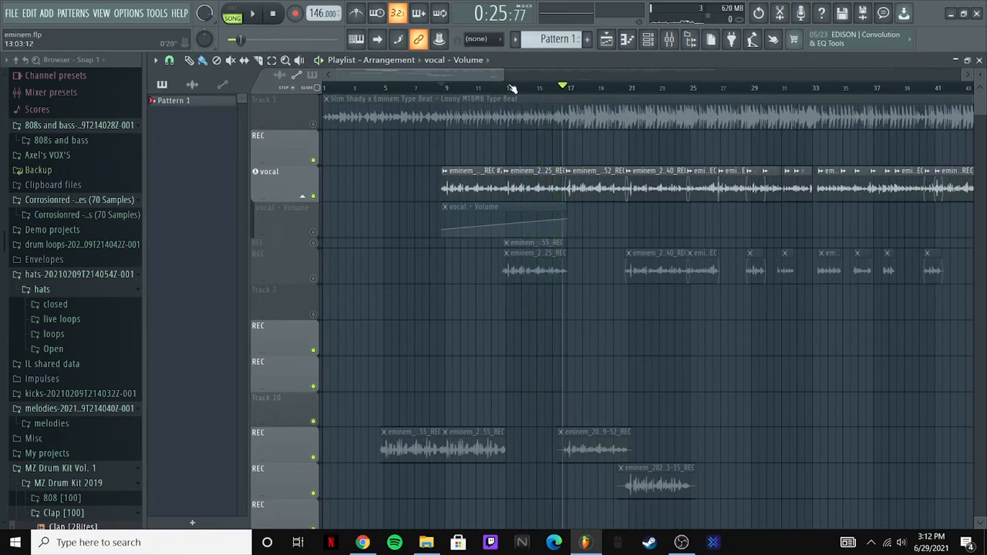
Step: Play the unprocessed vocals further along the arrangement, from about bar 27, and stop playback
{"action": "left_click_drag", "start_coordinate": [459, 76], "coordinate": [473, 76]}
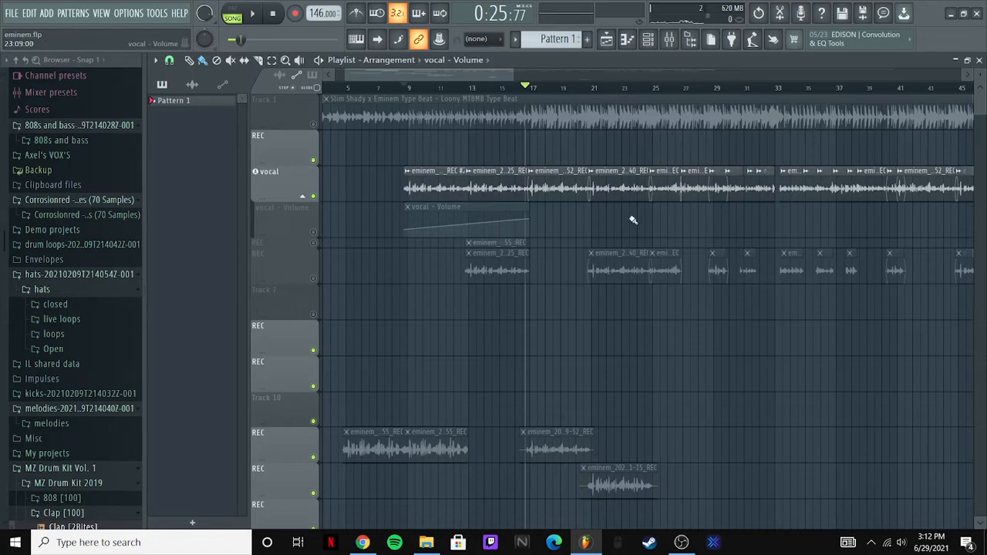
{"action": "mouse_move", "coordinate": [452, 77]}
{"action": "left_mouse_down"}
{"action": "mouse_move", "coordinate": [581, 90]}
{"action": "mouse_move", "coordinate": [582, 100]}
{"action": "left_mouse_up"}
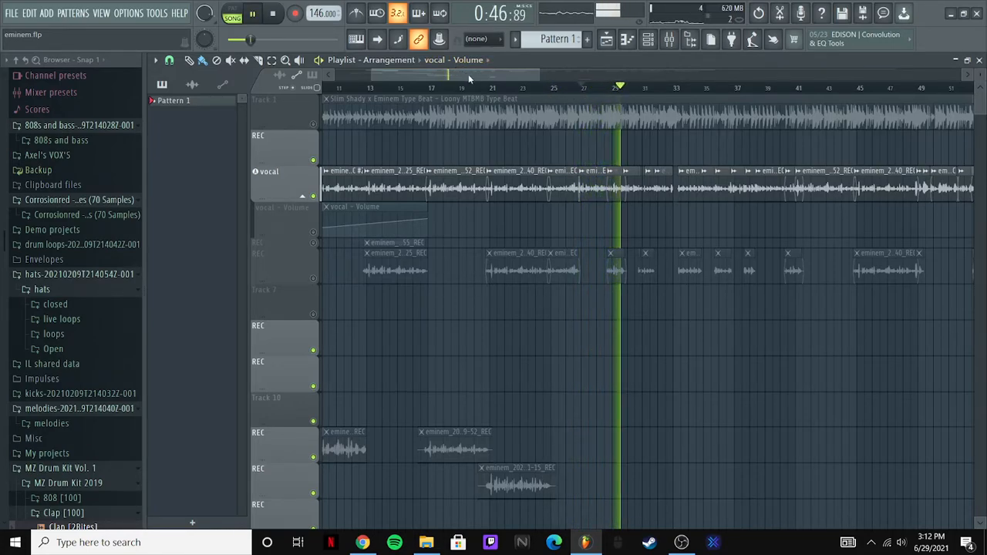
{"action": "key", "text": "space"}
{"action": "left_click_drag", "start_coordinate": [469, 78], "coordinate": [405, 79]}
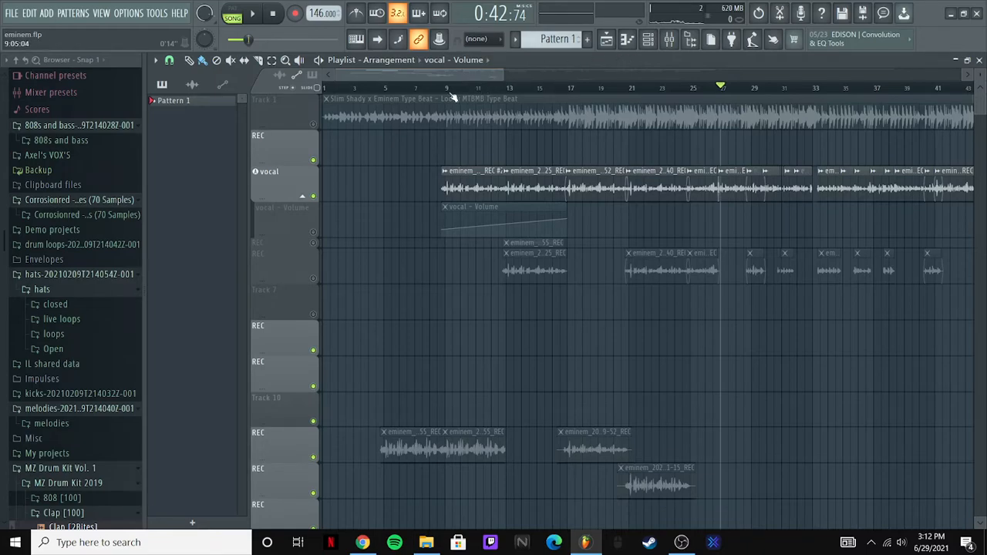
Step: Place the playhead at bar 5 and inspect the band 1 filter order options in the vocal track's first Fruity parametric EQ 2
{"action": "left_click", "coordinate": [384, 87]}
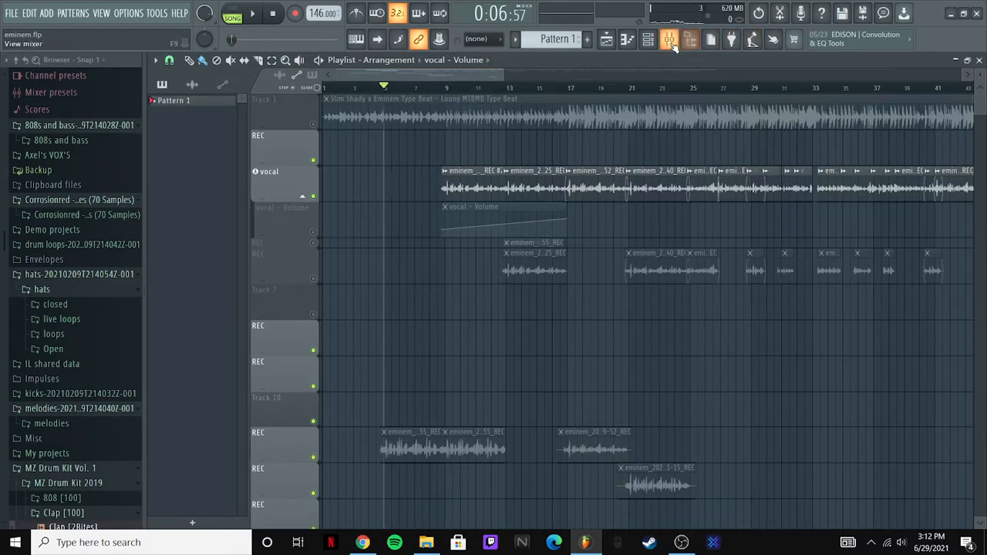
{"action": "left_click", "coordinate": [669, 38]}
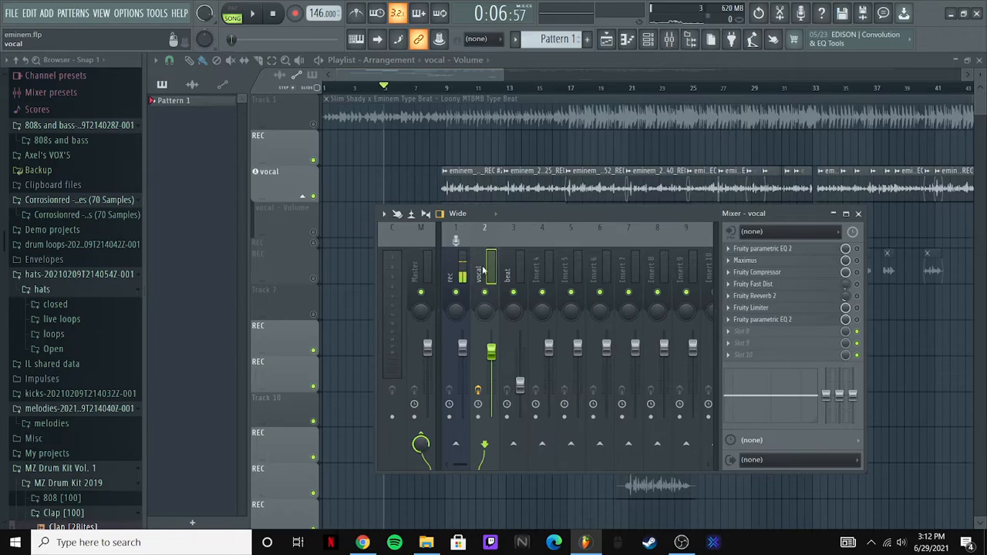
{"action": "left_click", "coordinate": [785, 249]}
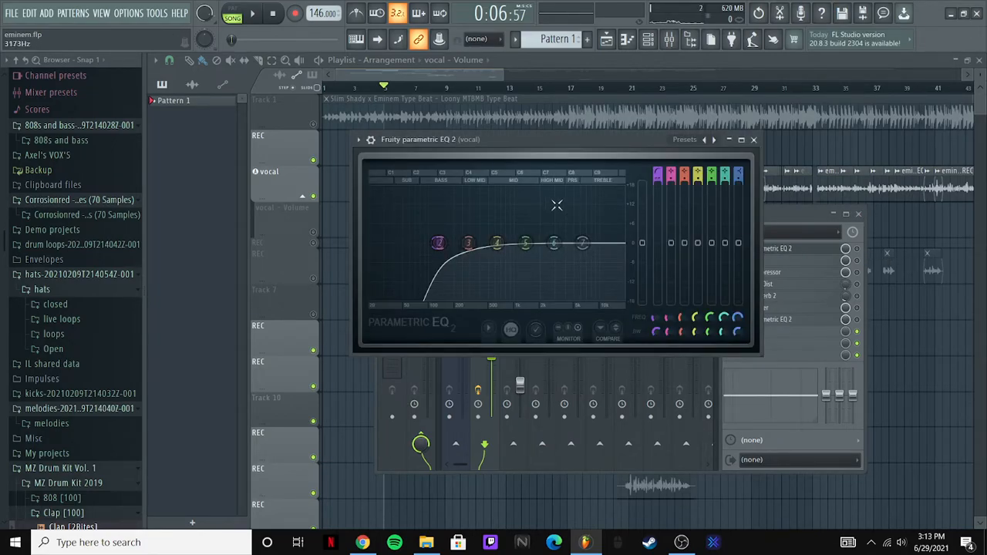
{"action": "right_click", "coordinate": [436, 245]}
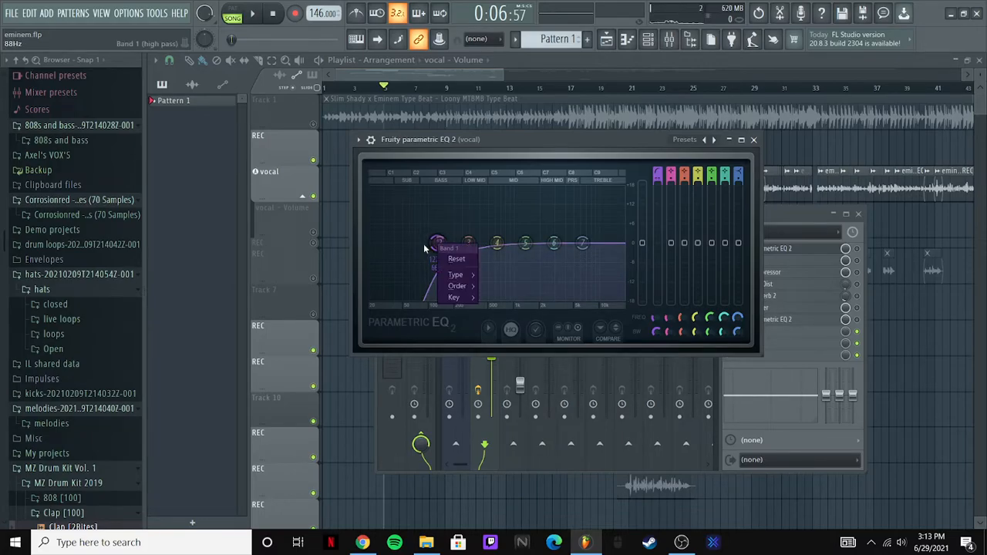
{"action": "mouse_move", "coordinate": [457, 275]}
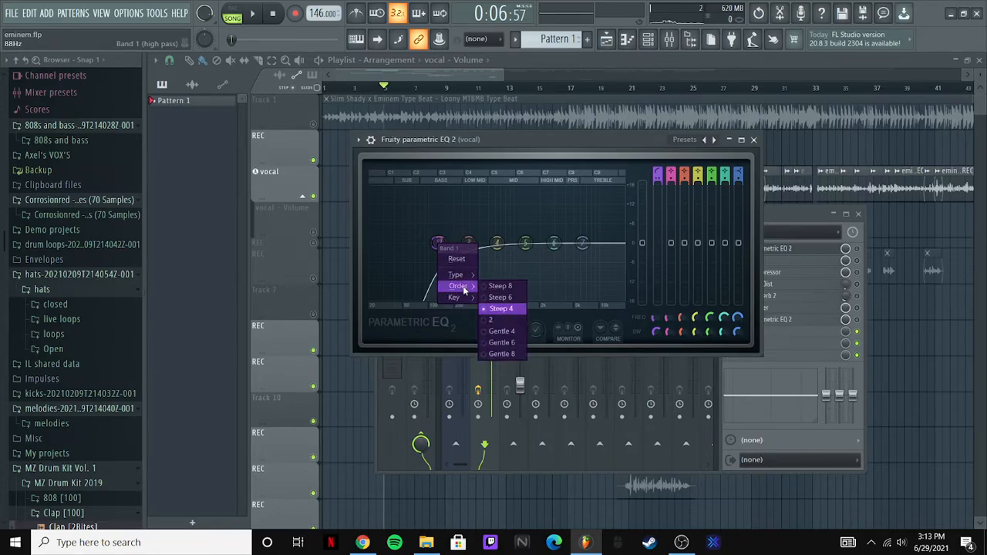
{"action": "left_click", "coordinate": [500, 296]}
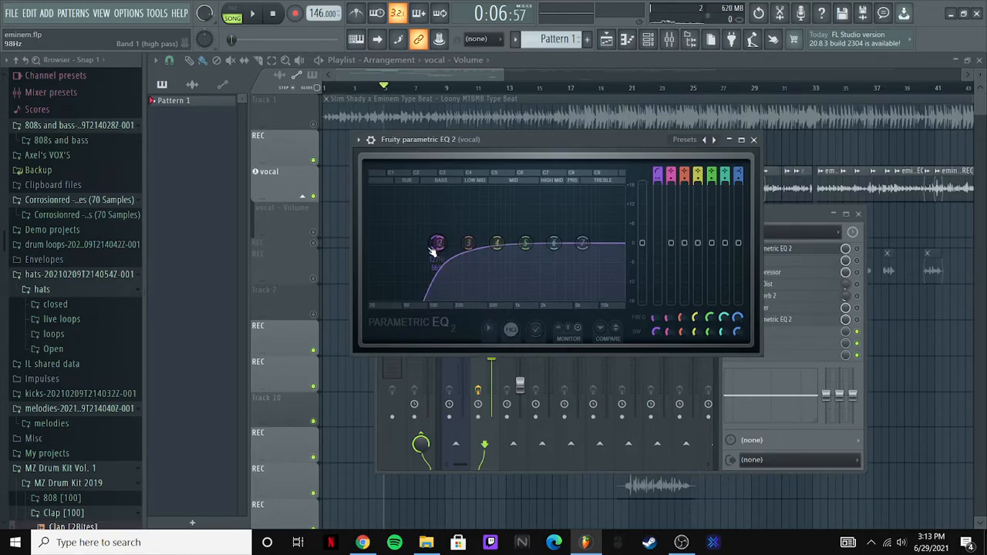
Step: Enable the first Fruity parametric EQ 2 on the vocal track and play the vocals with its window open
{"action": "left_click", "coordinate": [864, 252]}
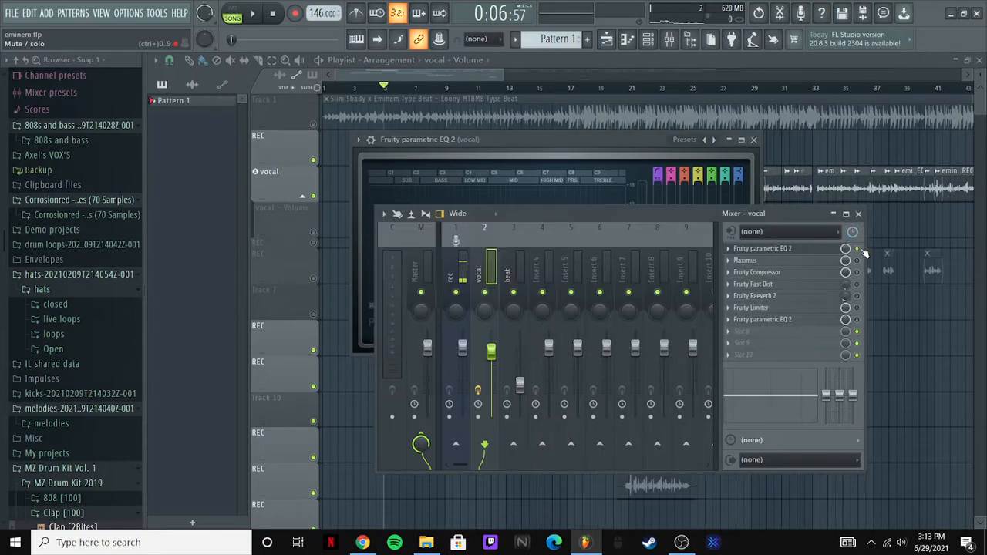
{"action": "left_click", "coordinate": [769, 251]}
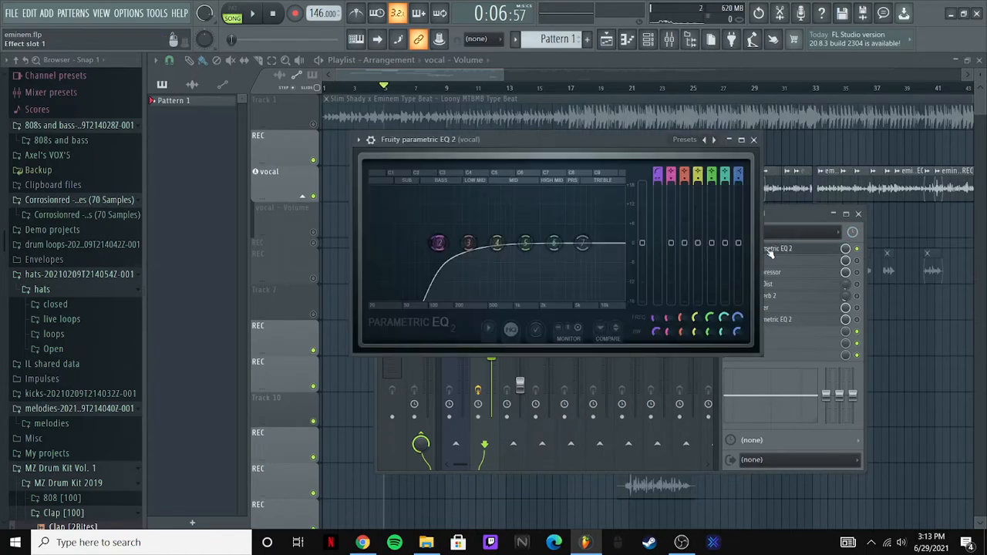
{"action": "key", "text": "space"}
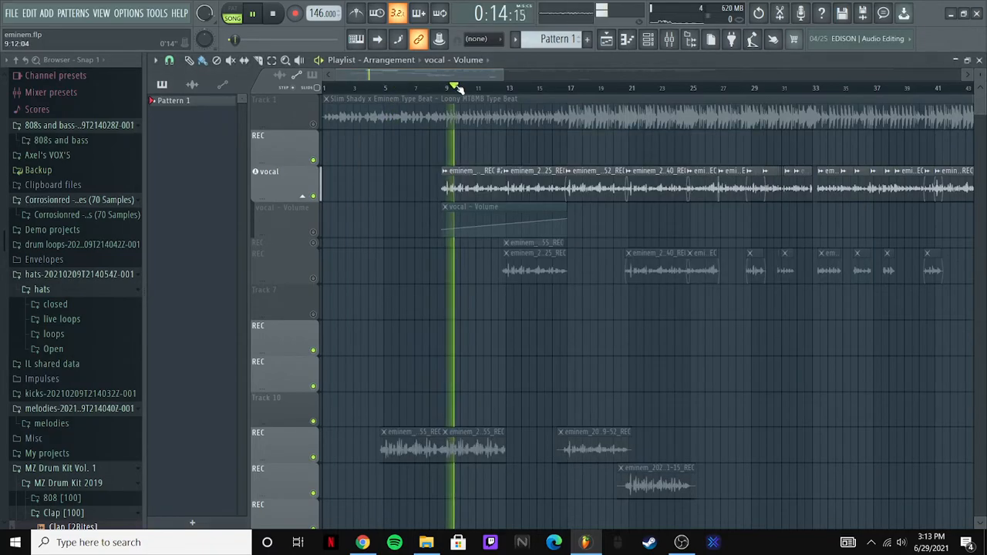
{"action": "key", "text": "F9"}
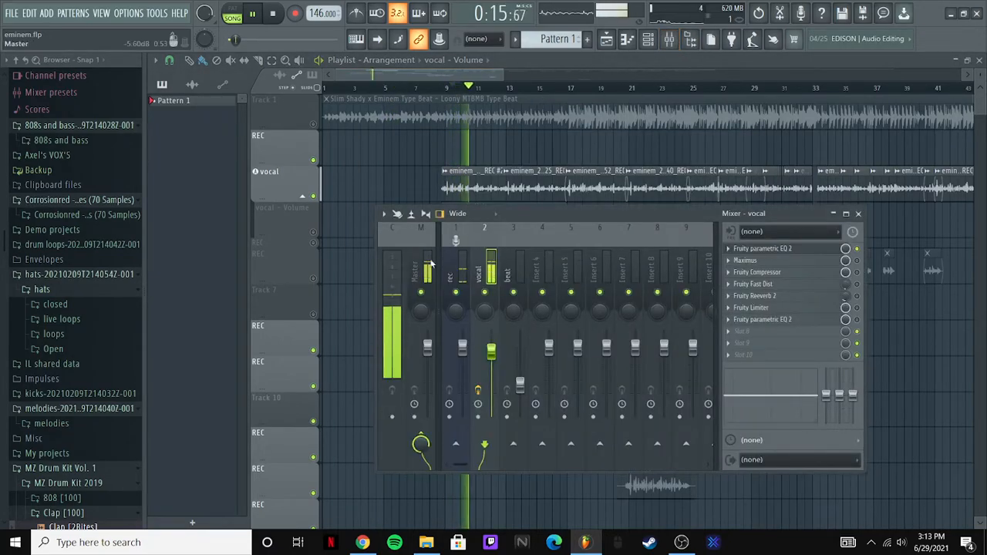
{"action": "left_click", "coordinate": [745, 248]}
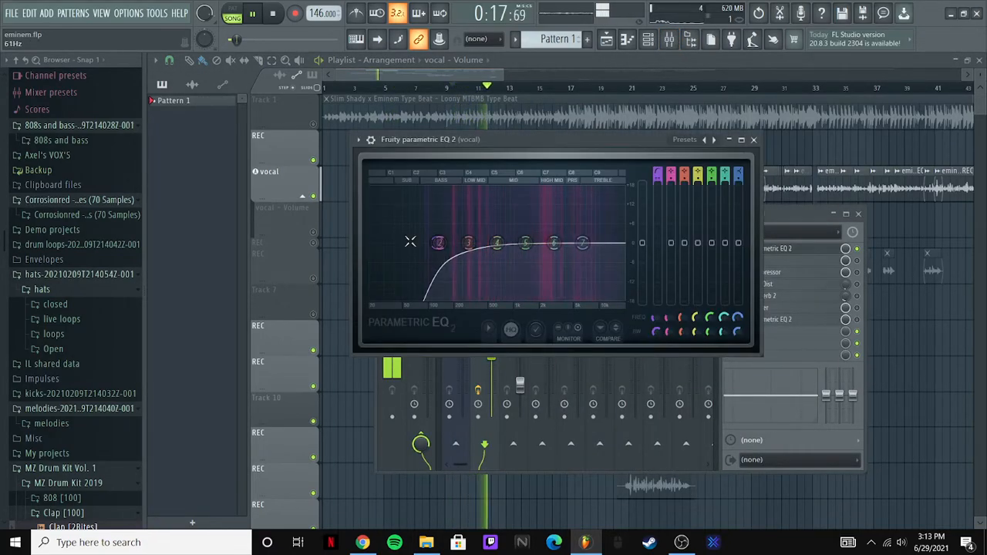
Step: Sweep the band 1 high-pass cutoff up to about 1329 Hz and back to about 123 Hz, auditioning the vocal
{"action": "left_click_drag", "start_coordinate": [441, 245], "coordinate": [526, 243]}
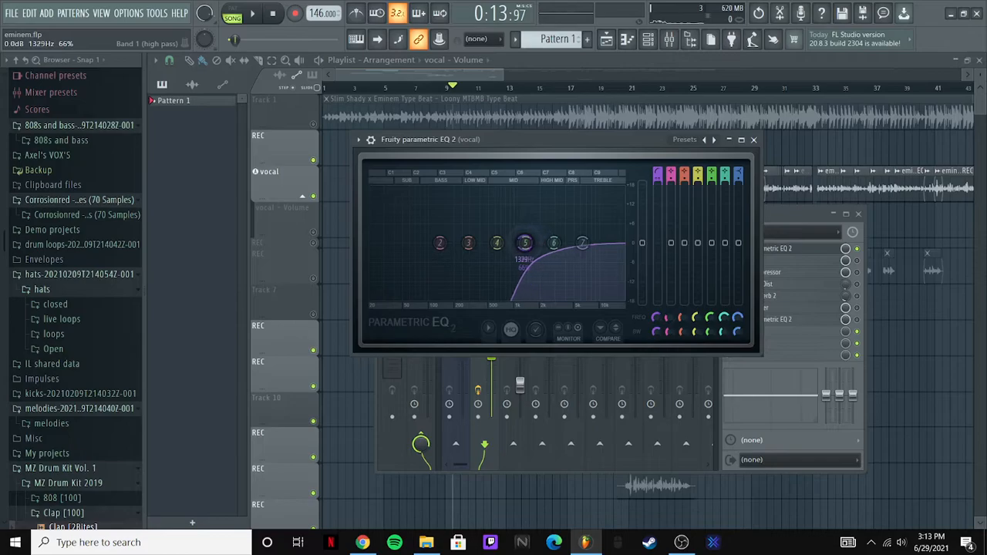
{"action": "left_click_drag", "start_coordinate": [451, 243], "coordinate": [435, 243]}
{"action": "key", "text": "space"}
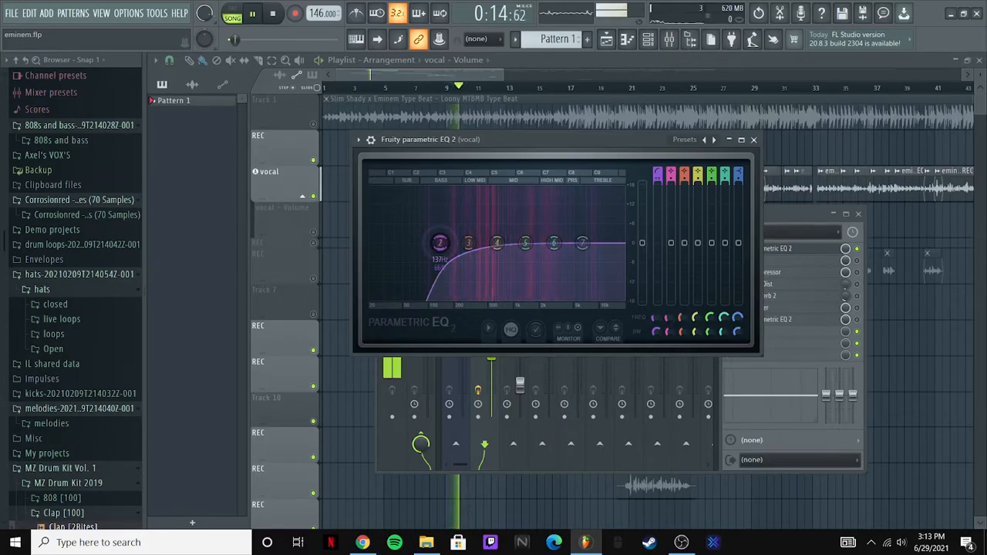
{"action": "left_click_drag", "start_coordinate": [438, 243], "coordinate": [436, 243]}
{"action": "key", "text": "space"}
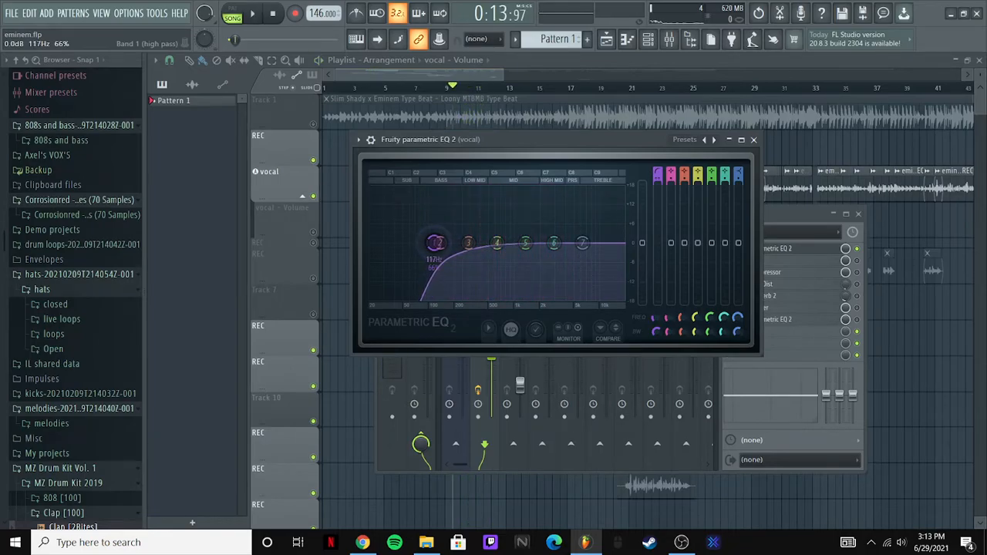
{"action": "key", "text": "space"}
{"action": "key", "text": "space"}
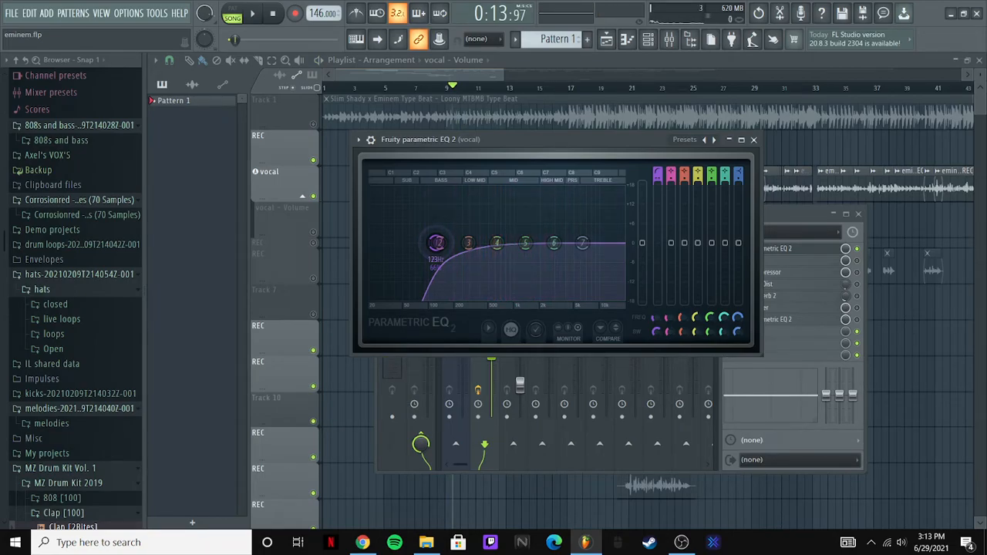
Step: Try a band 1 high-pass bandwidth of 91% at 125 Hz during playback, and narrow it again
{"action": "key", "text": "space"}
{"action": "left_click_drag", "start_coordinate": [436, 243], "coordinate": [438, 245]}
{"action": "key", "text": "space"}
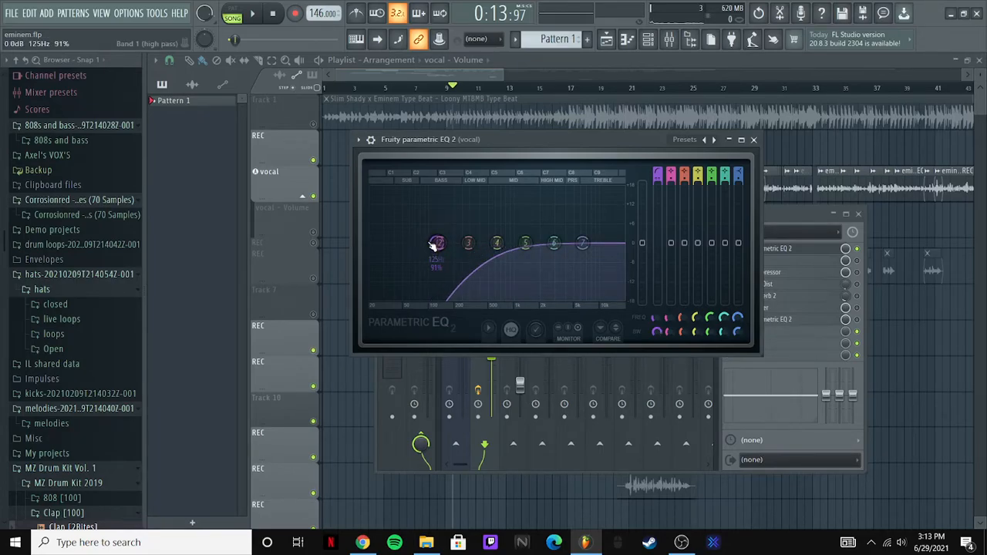
{"action": "key", "text": "space"}
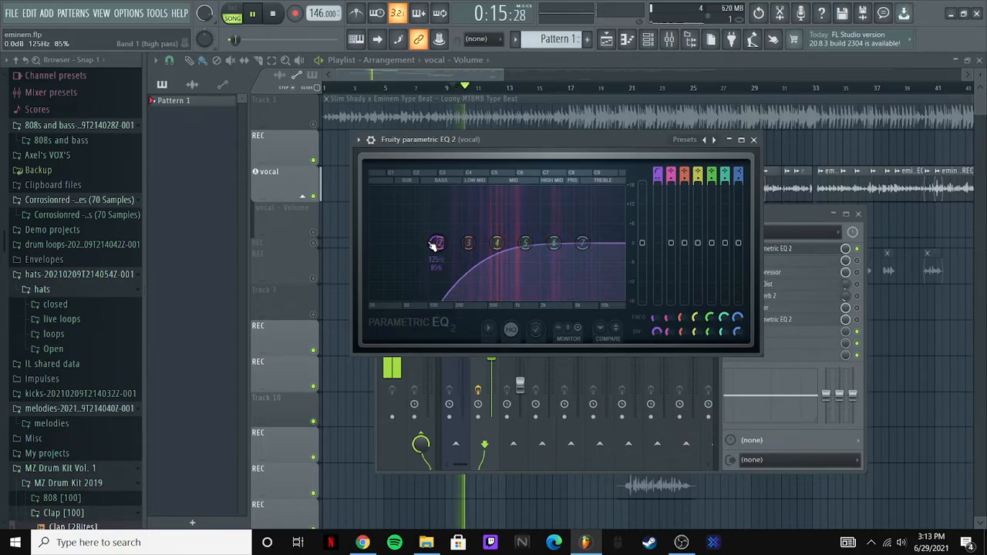
{"action": "scroll", "coordinate": [435, 245], "scroll_direction": "down", "scroll_amount": 3}
{"action": "key", "text": "space"}
{"action": "scroll", "coordinate": [434, 245], "scroll_direction": "down", "scroll_amount": 1}
{"action": "key", "text": "space"}
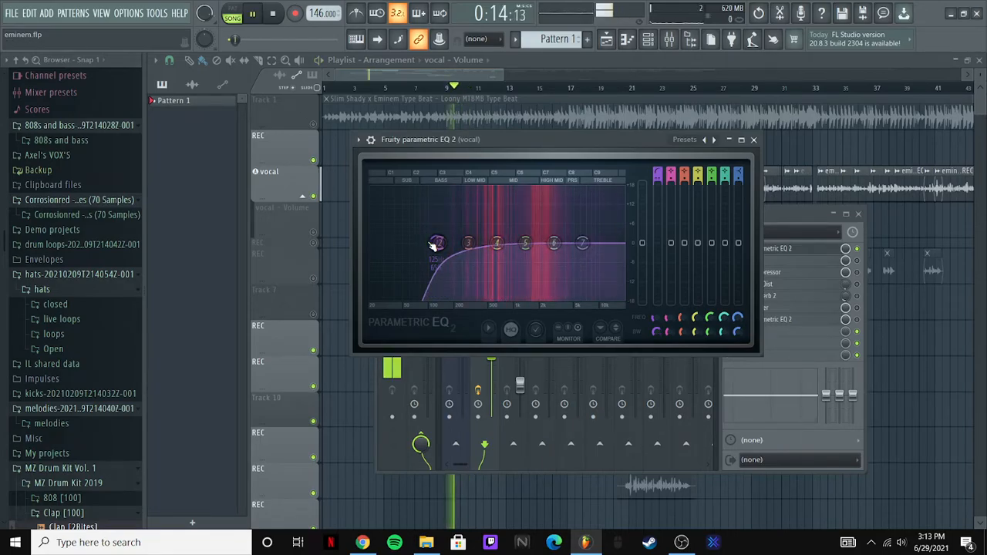
Step: Nudge the band 1 high-pass cutoff slightly above 127 Hz while auditioning the vocal, and close the equalizer
{"action": "key", "text": "space"}
{"action": "mouse_move", "coordinate": [434, 245]}
{"action": "left_mouse_down"}
{"action": "mouse_move", "coordinate": [451, 244]}
{"action": "mouse_move", "coordinate": [437, 243]}
{"action": "left_mouse_up"}
{"action": "key", "text": "space"}
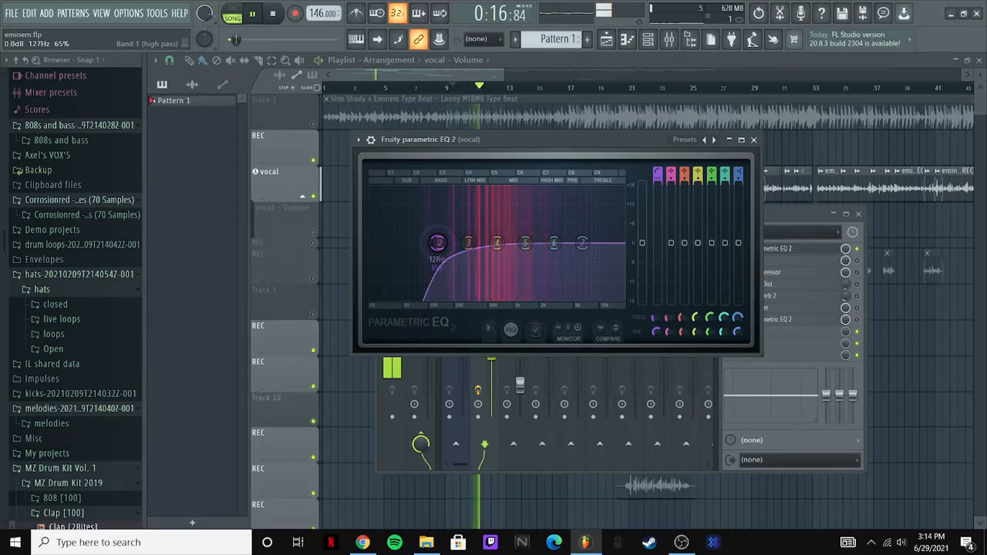
{"action": "left_click_drag", "start_coordinate": [437, 244], "coordinate": [439, 244]}
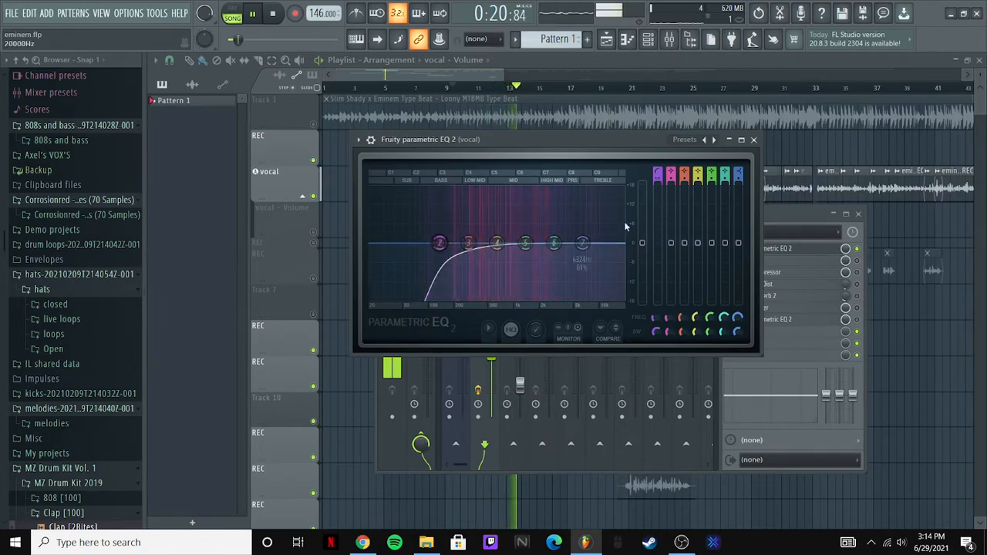
{"action": "key", "text": "space"}
{"action": "left_click", "coordinate": [754, 140]}
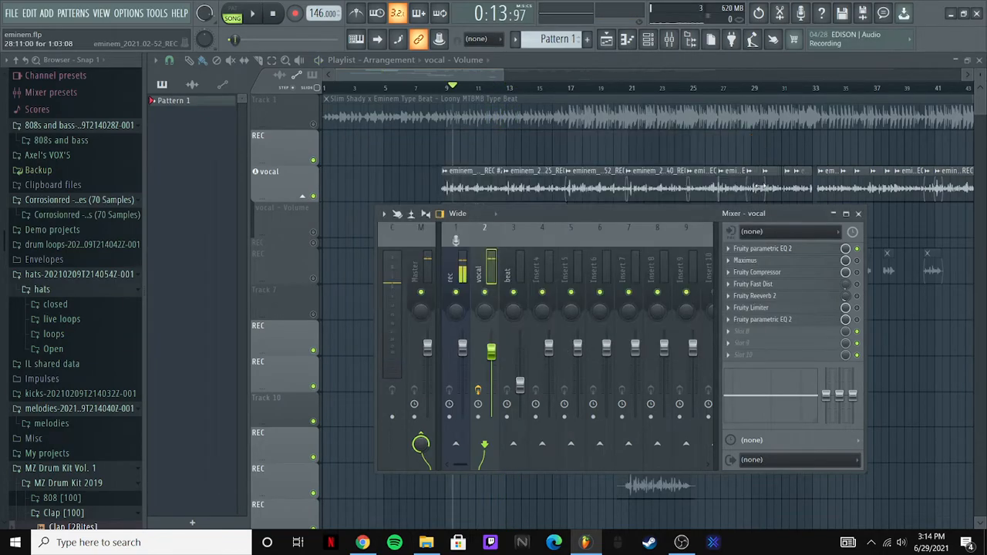
Step: Open Maximus on the vocal track, look through its preset list, and enable the effect in its mixer slot
{"action": "left_click", "coordinate": [768, 260]}
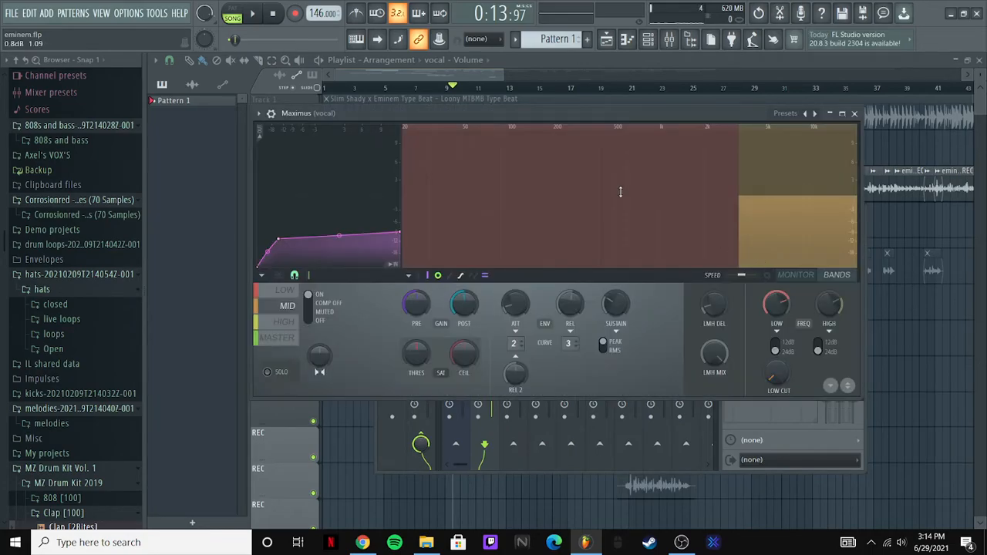
{"action": "left_click", "coordinate": [782, 114]}
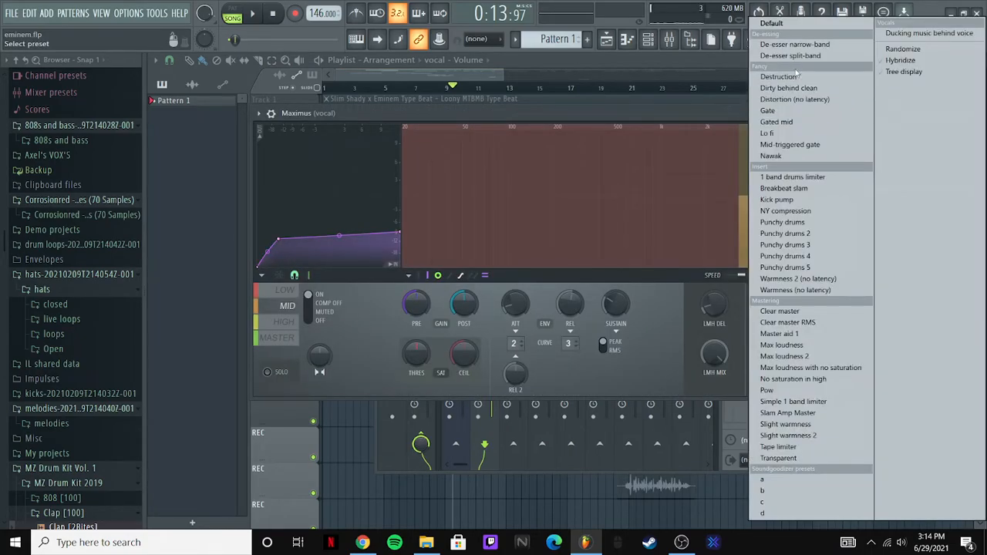
{"action": "left_click", "coordinate": [683, 122]}
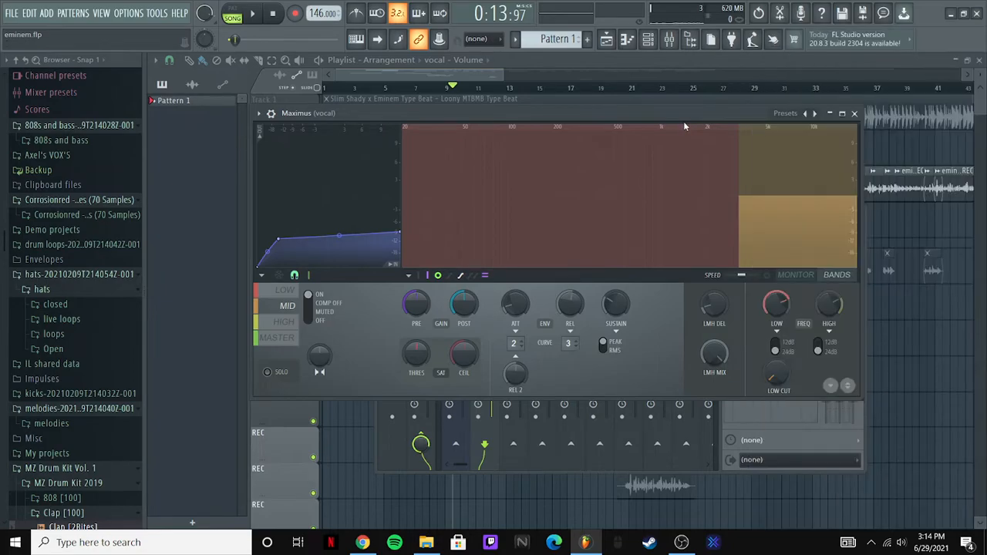
{"action": "key", "text": "space"}
{"action": "key", "text": "space"}
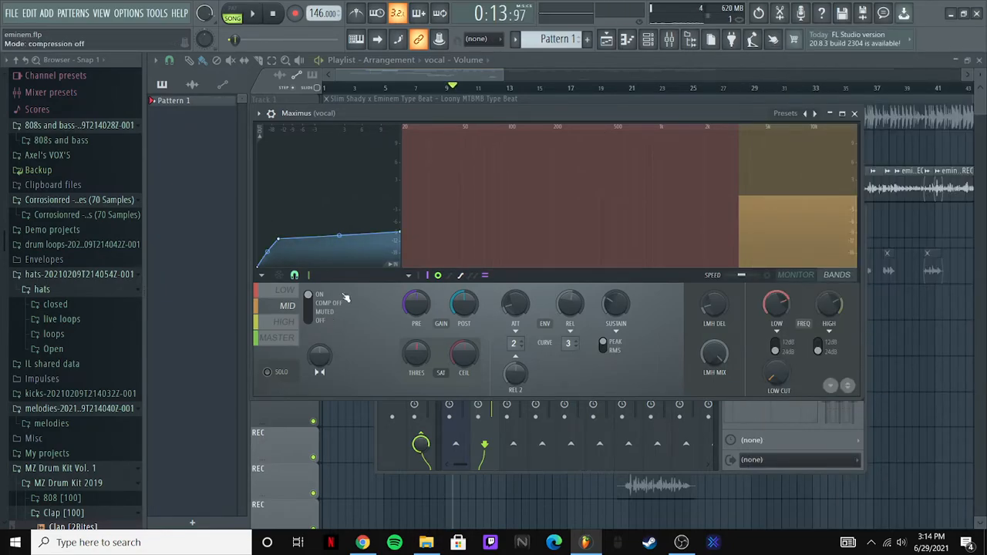
{"action": "left_click_drag", "start_coordinate": [779, 114], "coordinate": [662, 141]}
{"action": "left_click", "coordinate": [843, 260]}
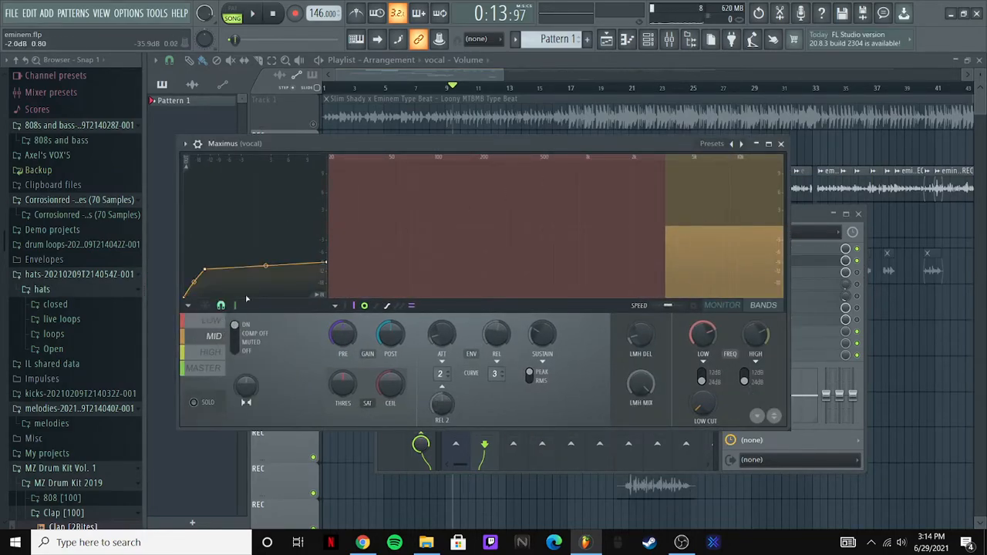
Step: Try raising the end point of the Maximus mid-band curve, put it back, and play the vocal
{"action": "key", "text": "space"}
{"action": "key", "text": "space"}
{"action": "left_click_drag", "start_coordinate": [328, 264], "coordinate": [330, 251]}
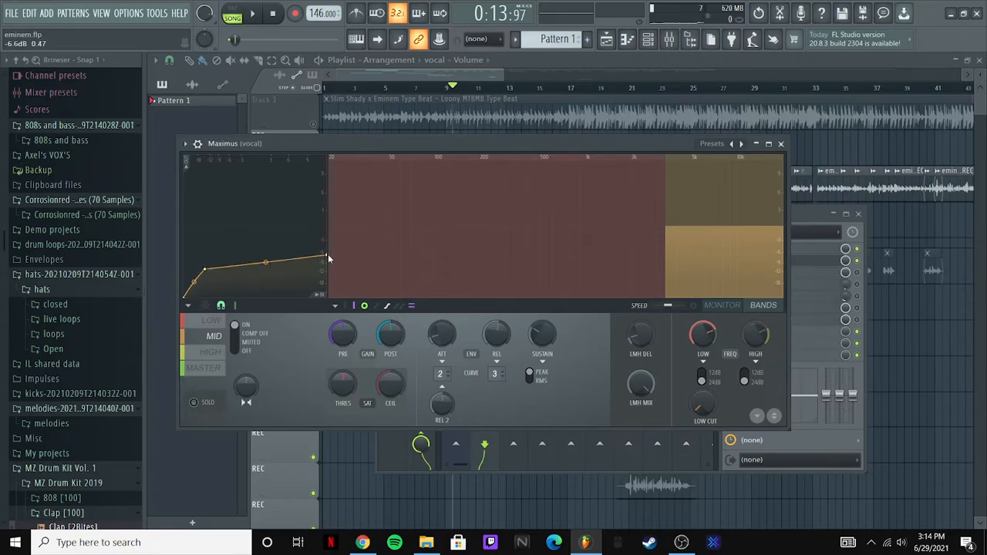
{"action": "key", "text": "space"}
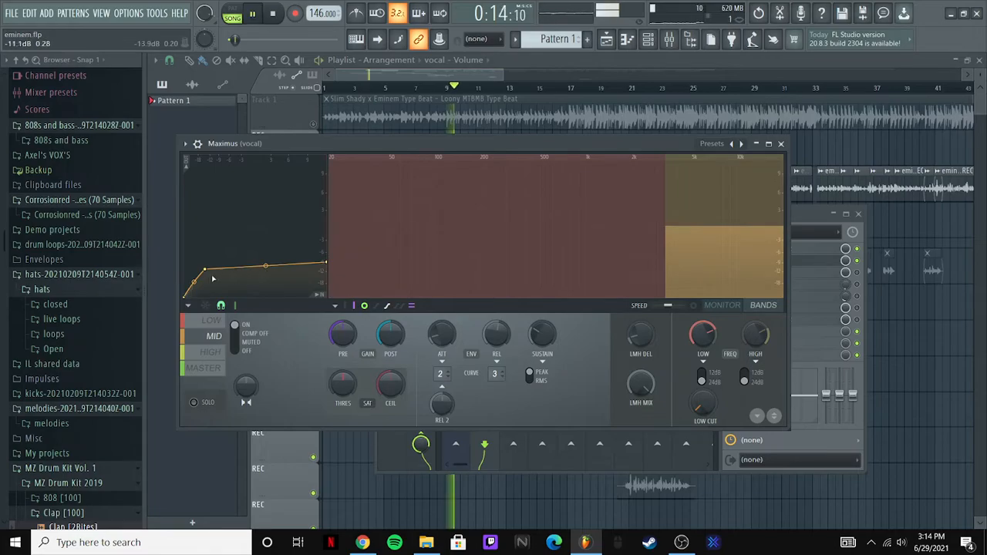
{"action": "key", "text": "space"}
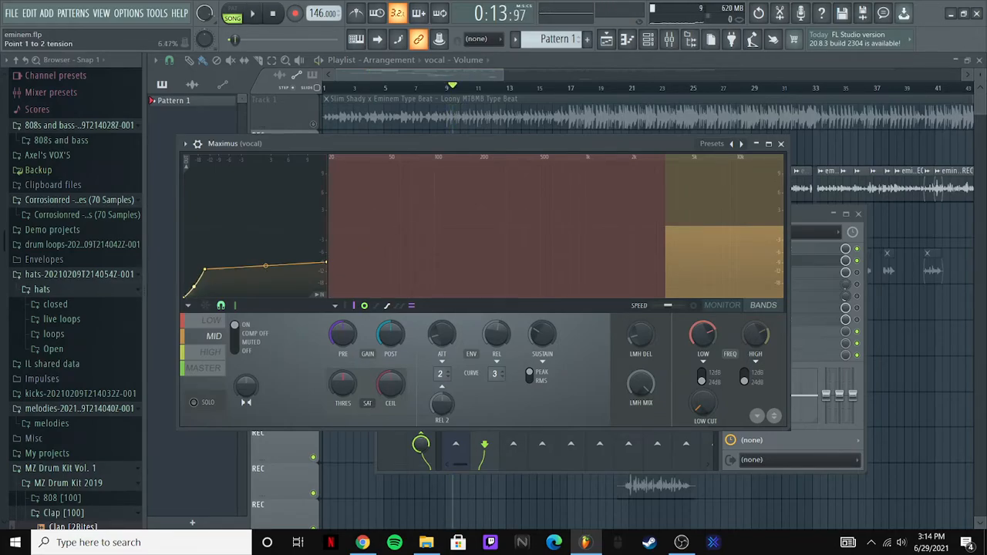
Step: Try extreme bends in both directions on the mid-band curve's point 1 to 2 tension, comparing them in short playbacks
{"action": "key", "text": "space"}
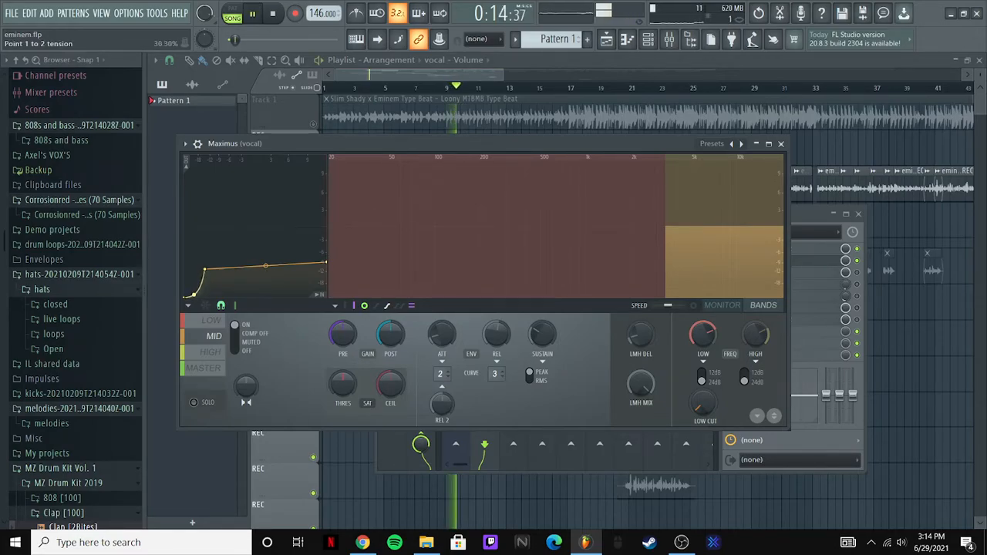
{"action": "key", "text": "space"}
{"action": "key", "text": "space"}
{"action": "key", "text": "space"}
{"action": "key", "text": "space"}
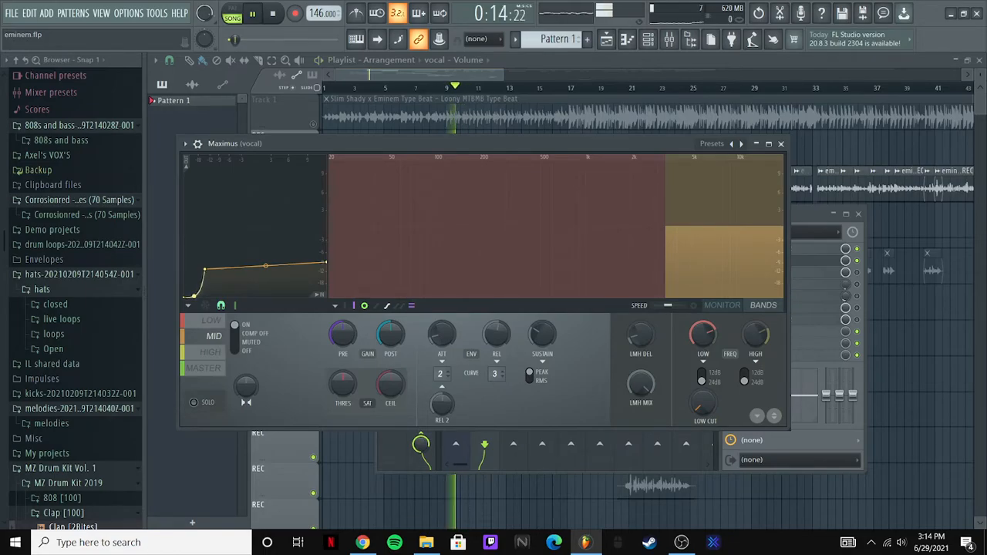
{"action": "key", "text": "space"}
{"action": "key", "text": "space"}
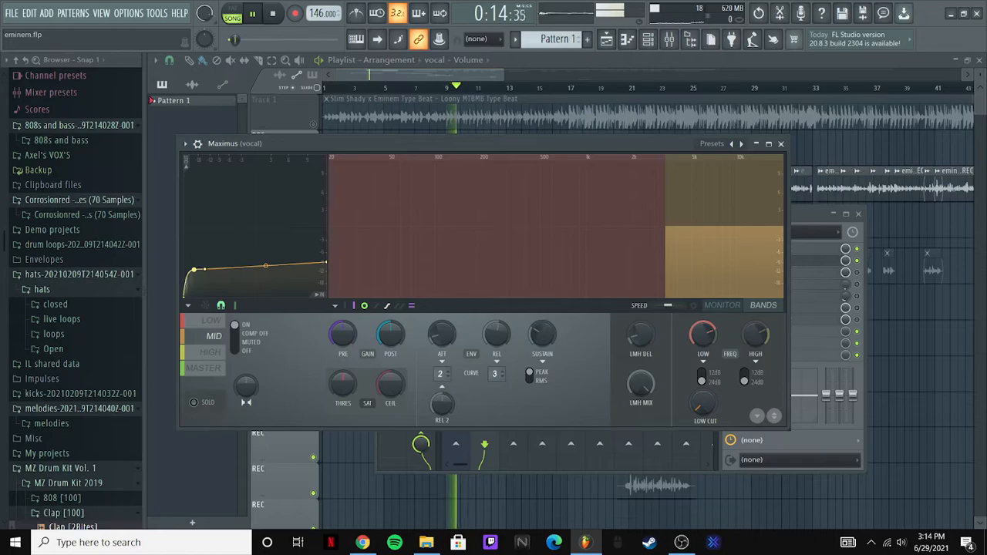
{"action": "key", "text": "space"}
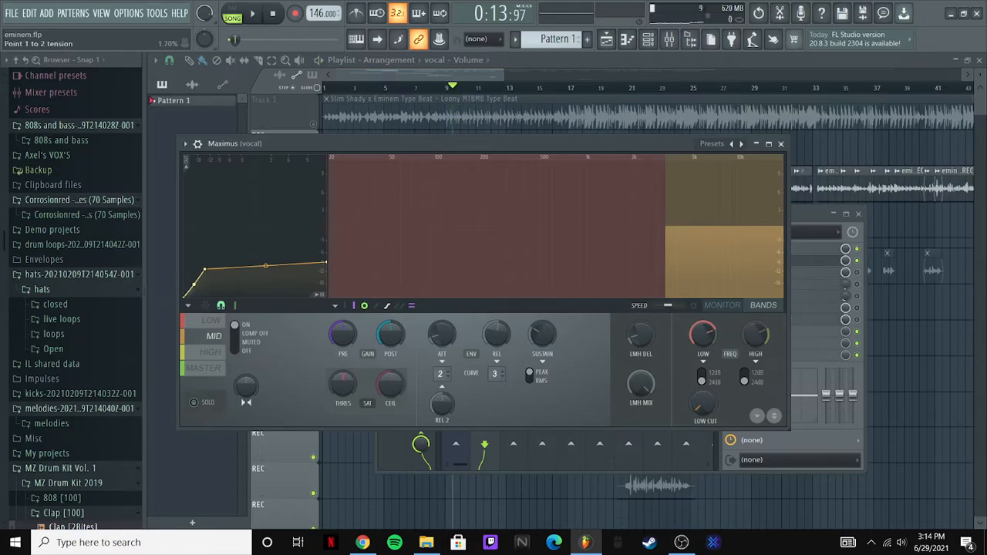
Step: Fine-tune the mid-band point 1 to 2 tension to about 2.72% while auditioning the vocal, and close Maximus
{"action": "key", "text": "space"}
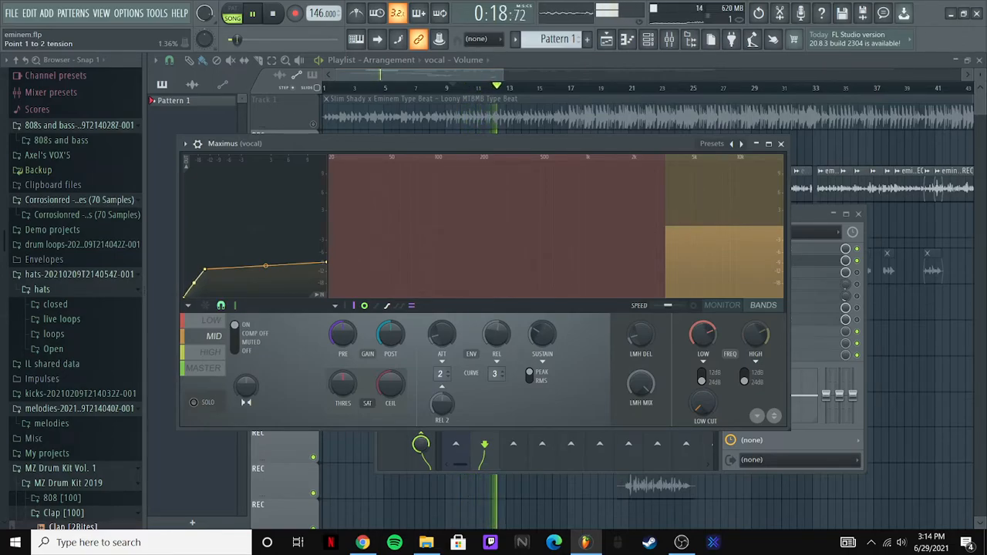
{"action": "key", "text": "space"}
{"action": "key", "text": "space"}
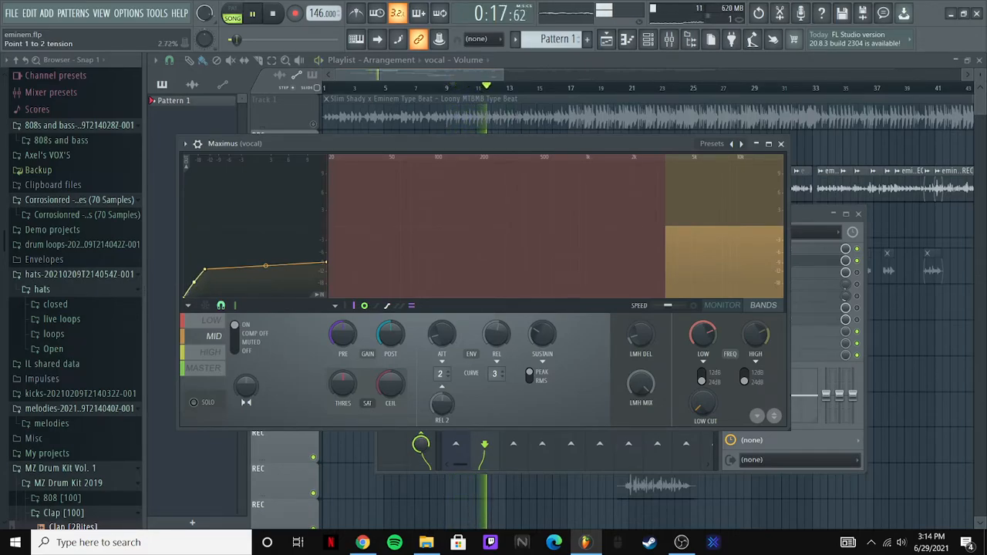
{"action": "key", "text": "space"}
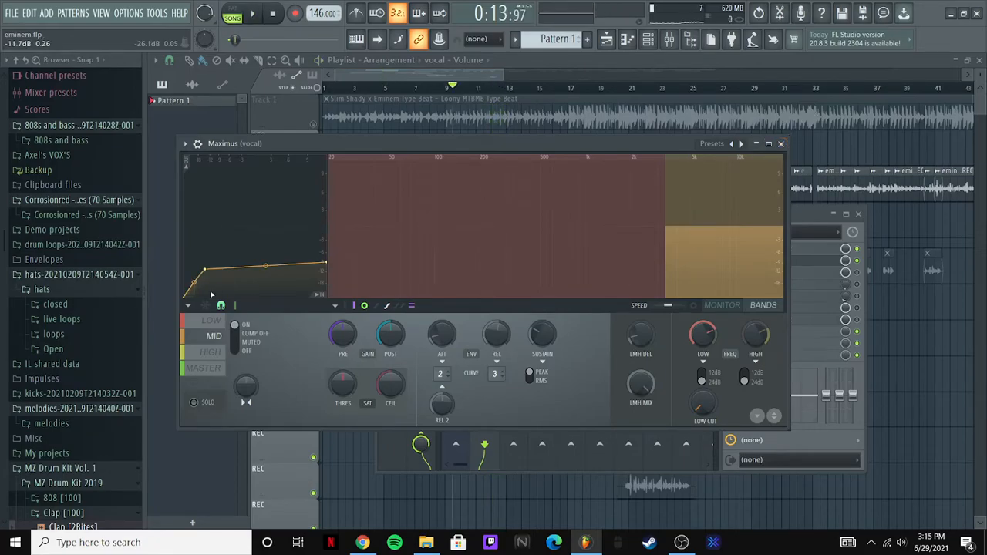
{"action": "left_click", "coordinate": [781, 144]}
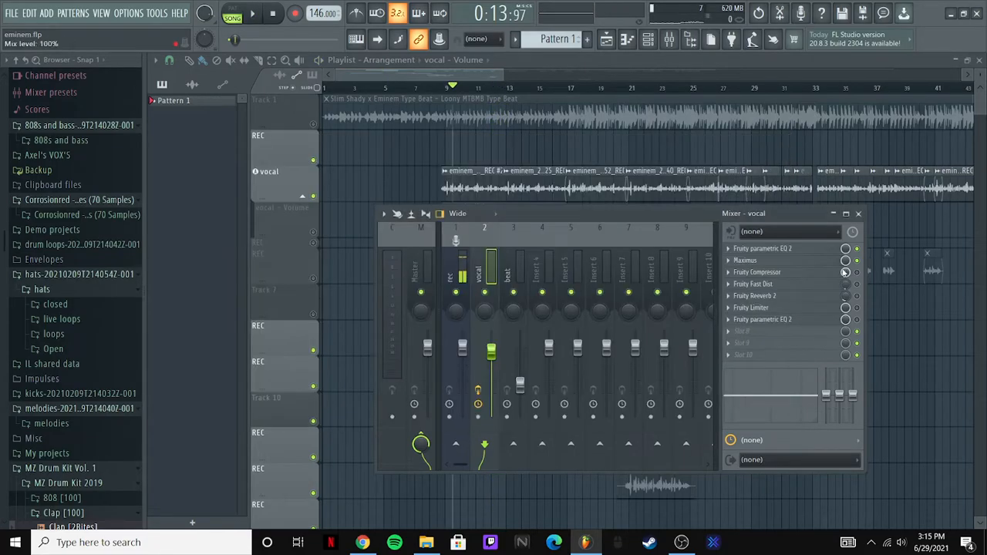
Step: Enable the Fruity Compressor on the vocal track and review its settings
{"action": "left_click", "coordinate": [795, 275]}
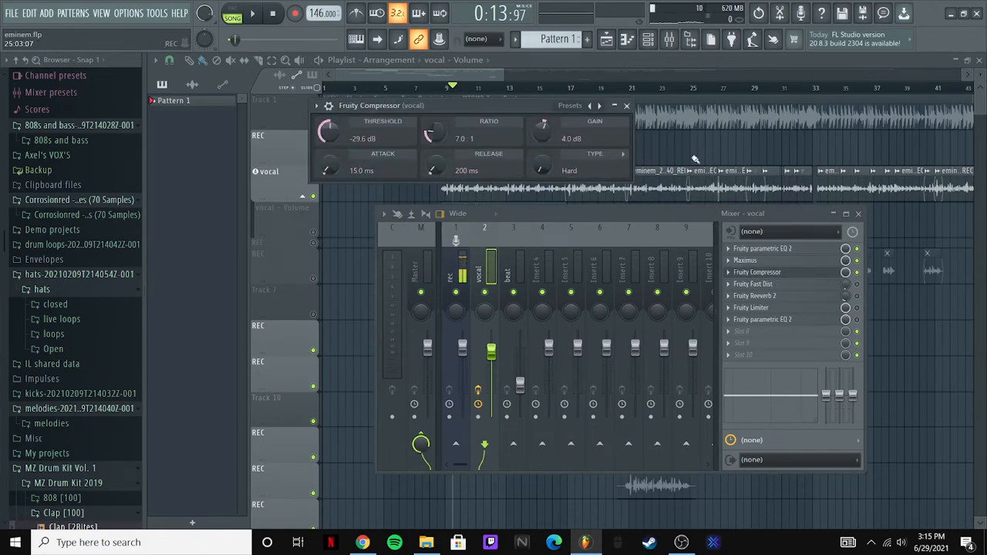
{"action": "left_click", "coordinate": [627, 105]}
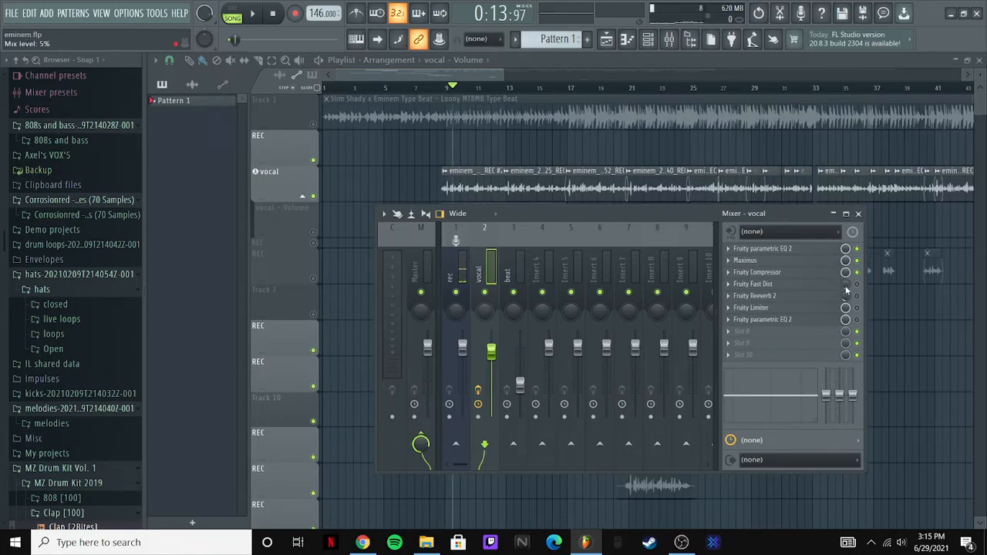
Step: Audition the vocal with Fruity Fast Dist switched on and off, leaving it disabled
{"action": "key", "text": "space"}
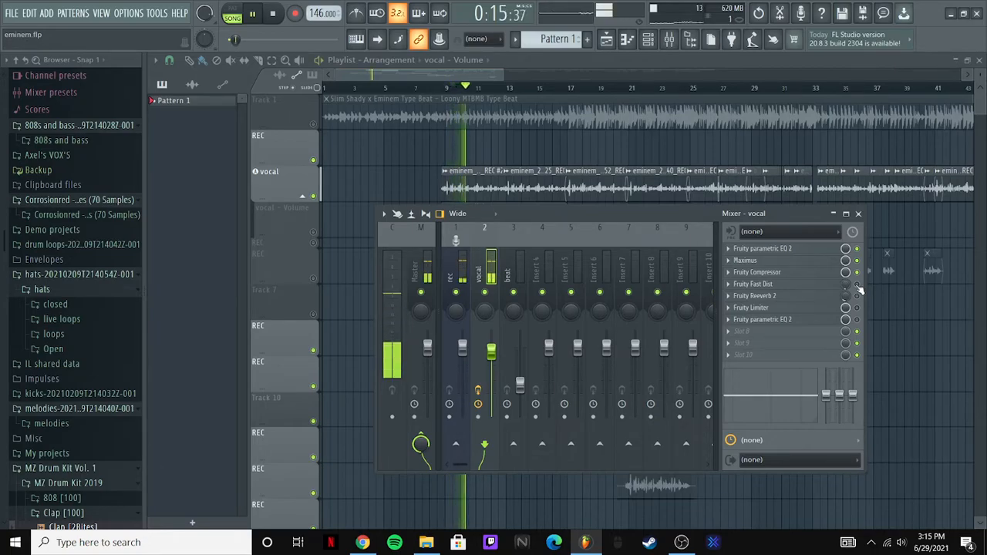
{"action": "key", "text": "space"}
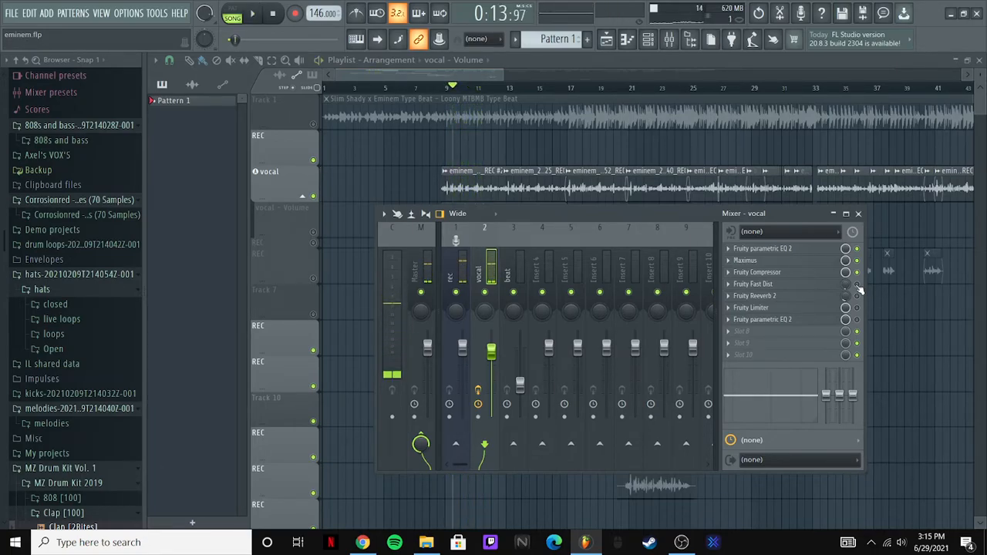
{"action": "key", "text": "space"}
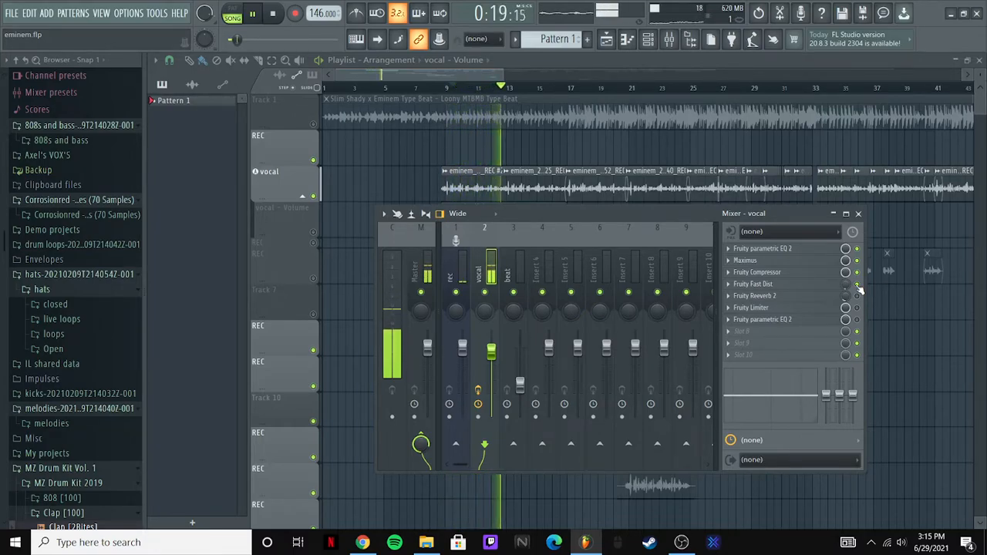
{"action": "key", "text": "space"}
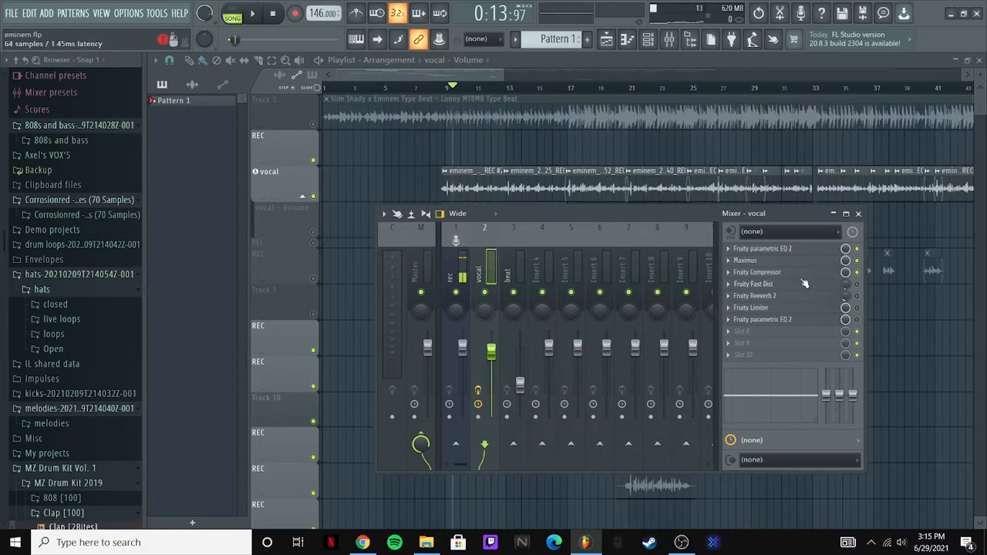
Step: Reopen the Fruity Compressor, try a ratio of 0.4:1 during playback, and return it to 7.0:1
{"action": "left_click", "coordinate": [779, 275]}
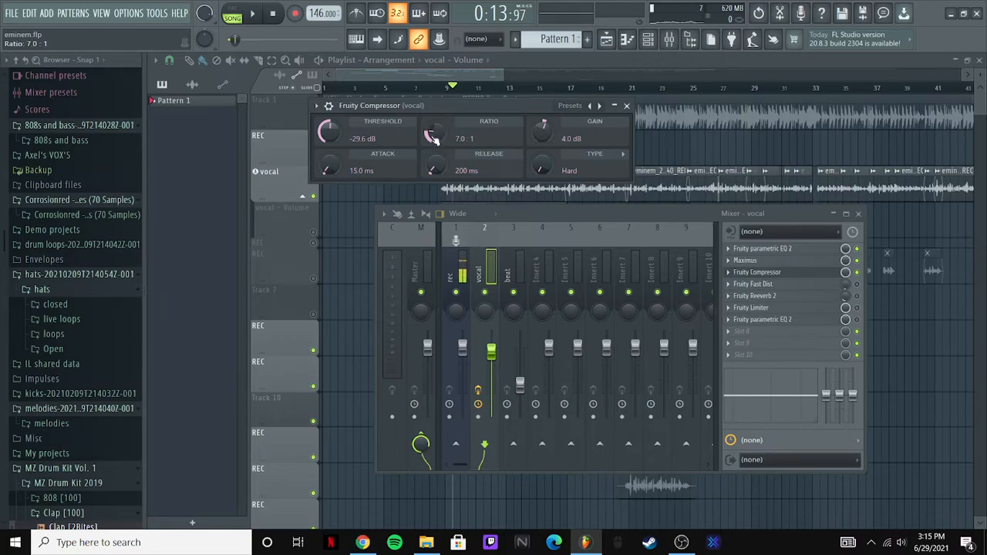
{"action": "key", "text": "space"}
{"action": "left_click_drag", "start_coordinate": [433, 138], "coordinate": [436, 185]}
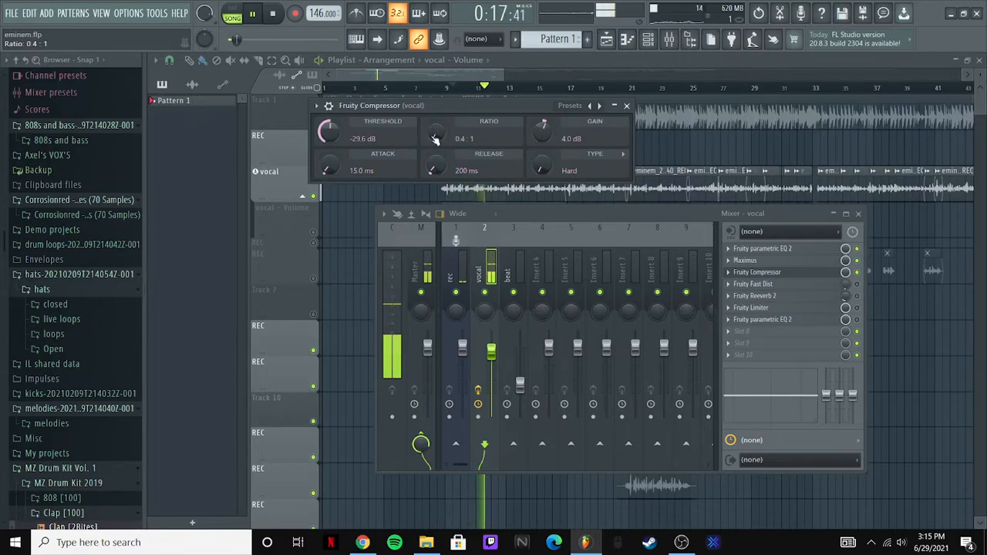
{"action": "key", "text": "space"}
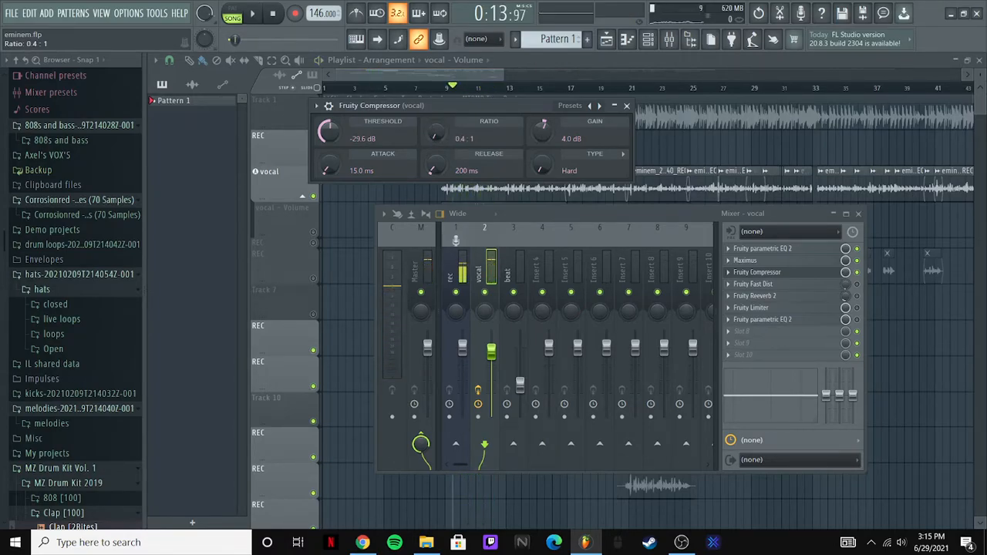
{"action": "key", "text": "space"}
{"action": "left_click_drag", "start_coordinate": [433, 137], "coordinate": [434, 114]}
{"action": "key", "text": "space"}
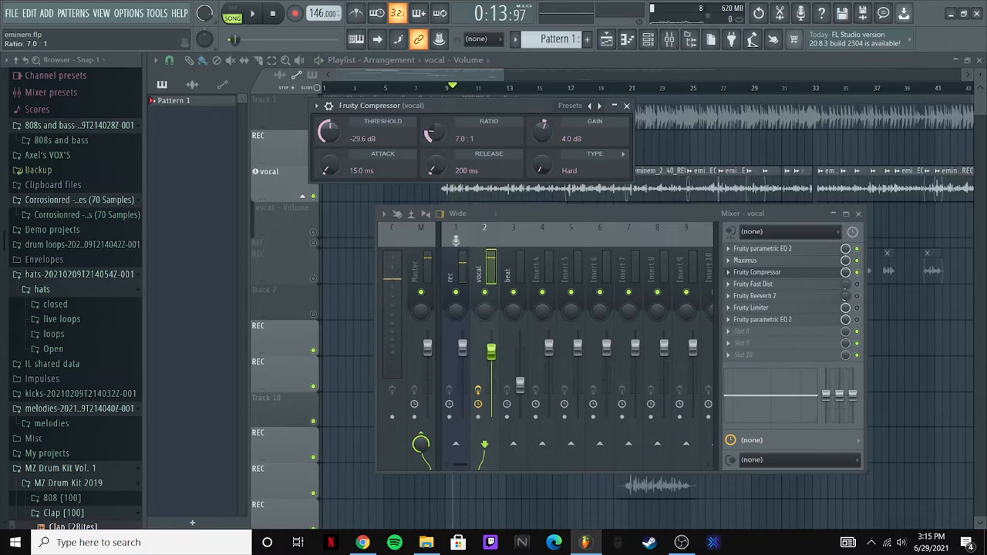
Step: Try compressor gain values around 0 dB while playing the vocal, and return the gain to 4.0 dB
{"action": "key", "text": "space"}
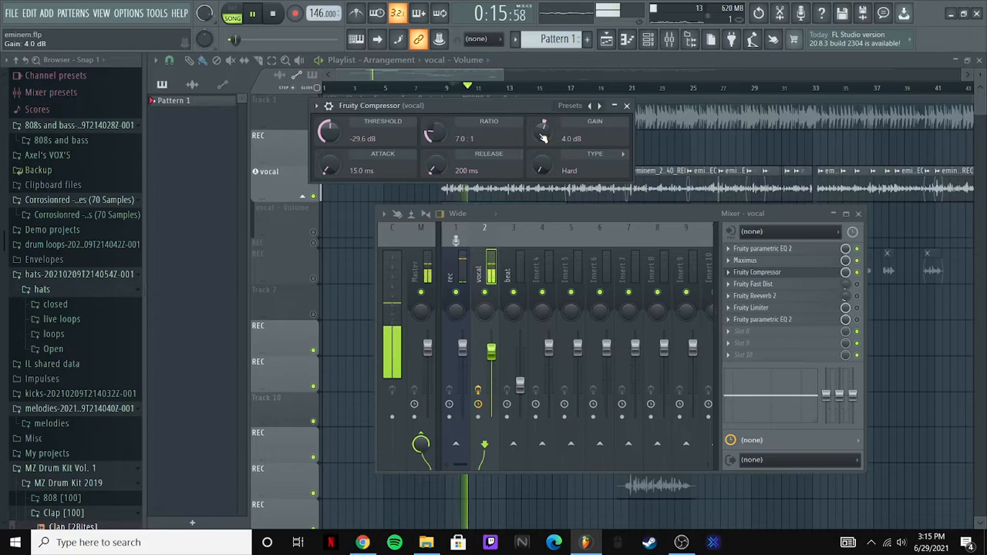
{"action": "key", "text": "space"}
{"action": "left_click_drag", "start_coordinate": [543, 138], "coordinate": [543, 154]}
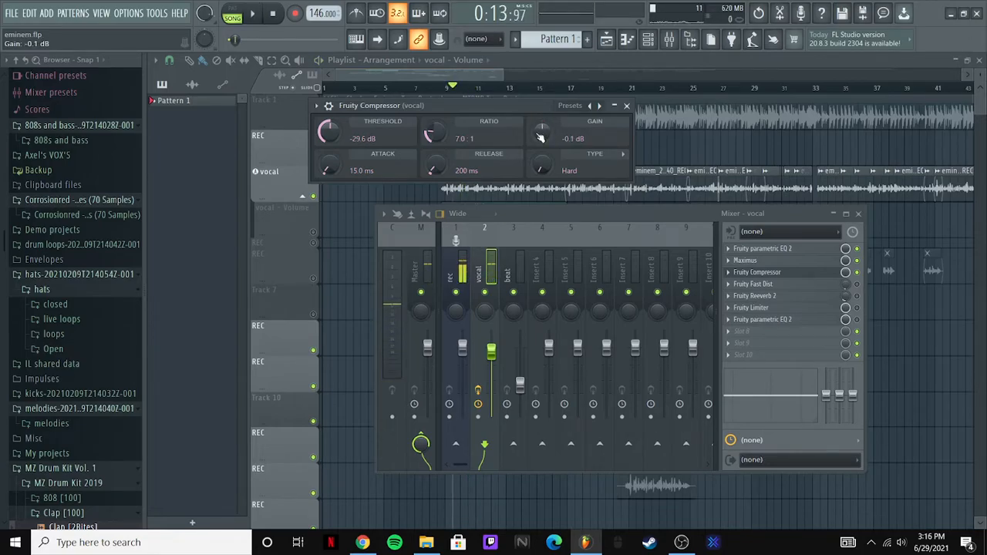
{"action": "key", "text": "space"}
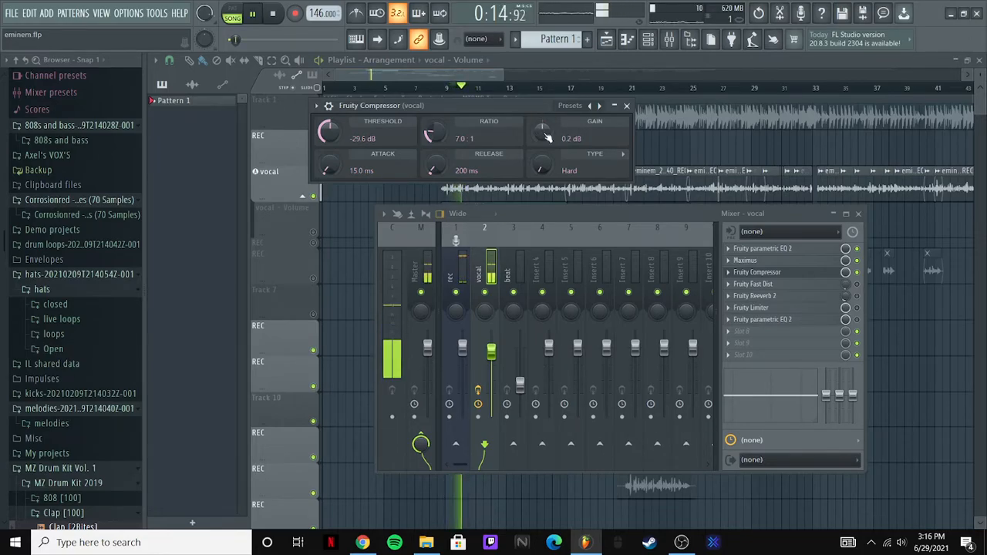
{"action": "key", "text": "space"}
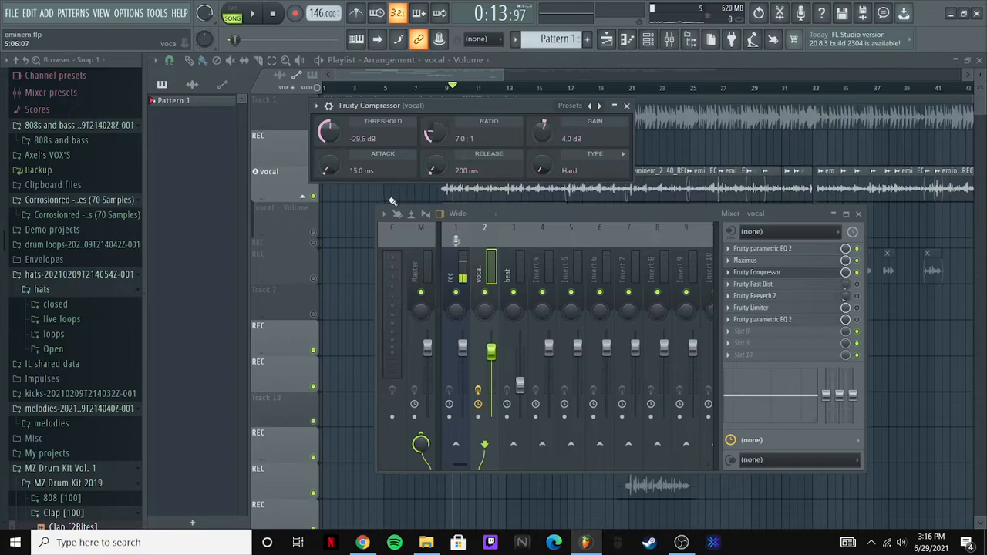
Step: Try the compressor type Soft/R, set it back to Hard, and close the compressor
{"action": "left_click_drag", "start_coordinate": [541, 167], "coordinate": [542, 152]}
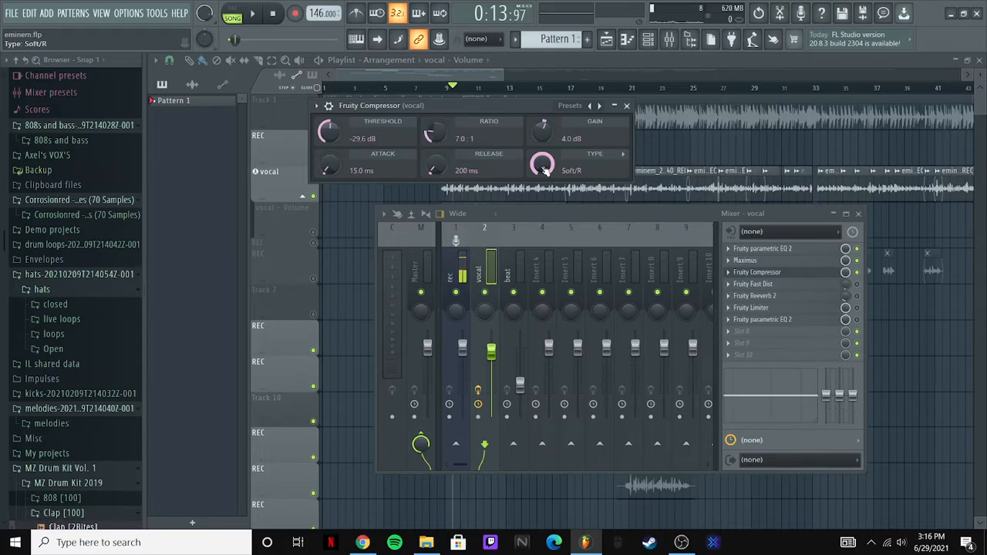
{"action": "left_click_drag", "start_coordinate": [544, 170], "coordinate": [544, 162]}
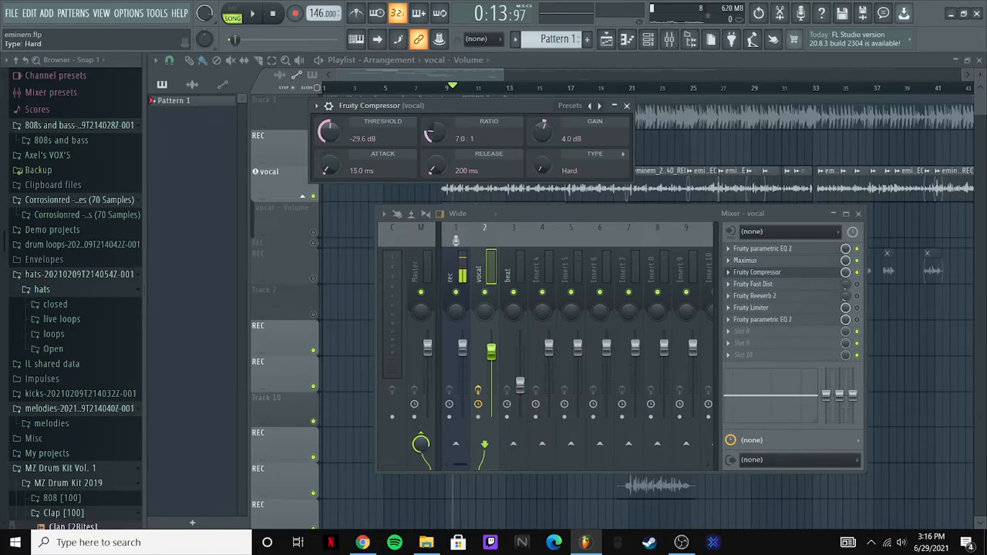
{"action": "left_click", "coordinate": [627, 107]}
Step: Play the vocal repeatedly while lowering the Fruity Compressor slot's mix level to 85%, and settle it at 88%
{"action": "key", "text": "space"}
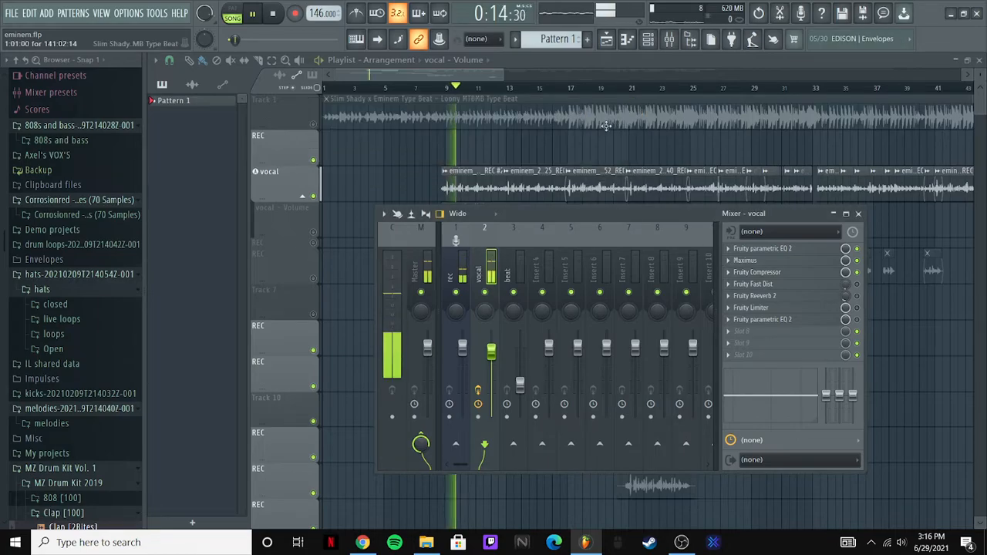
{"action": "key", "text": "space"}
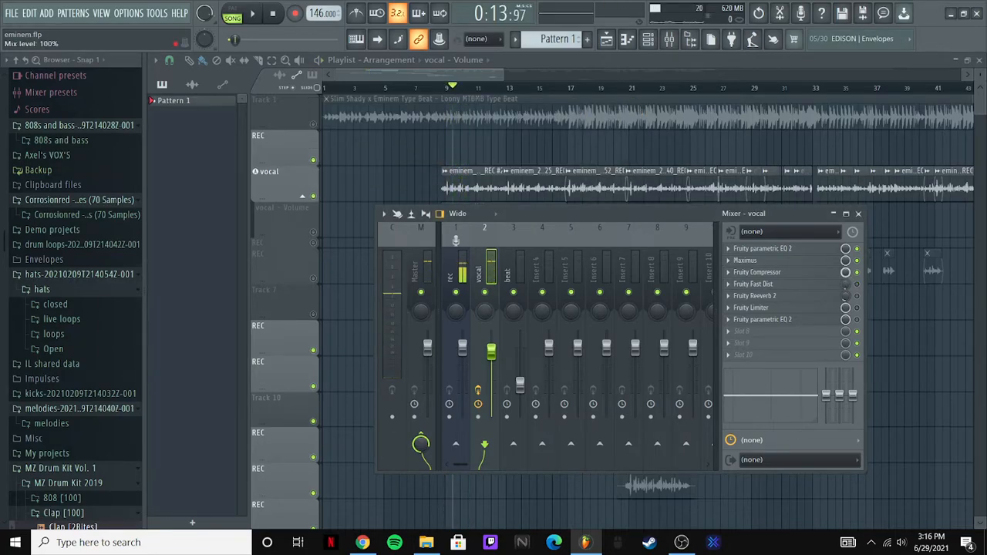
{"action": "key", "text": "space"}
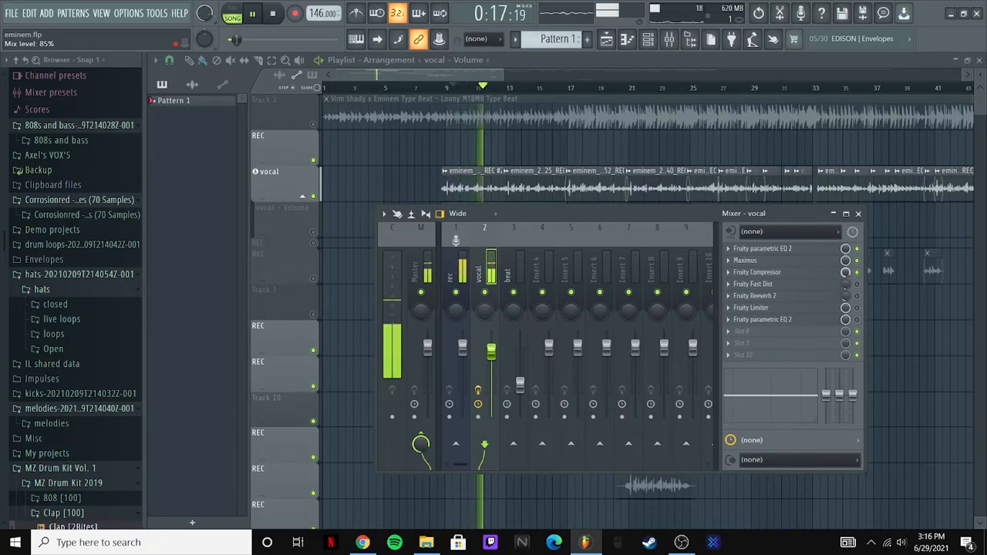
{"action": "key", "text": "space"}
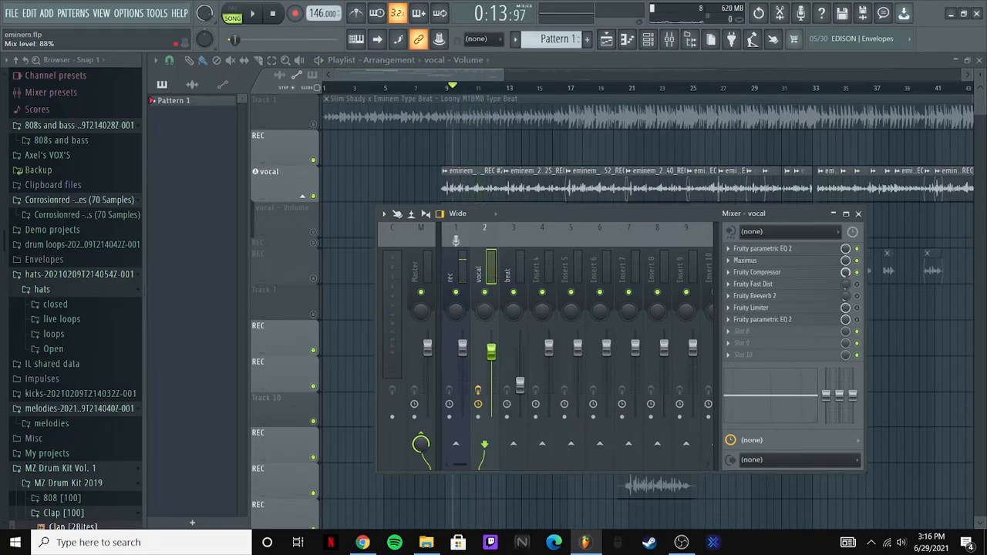
{"action": "key", "text": "space"}
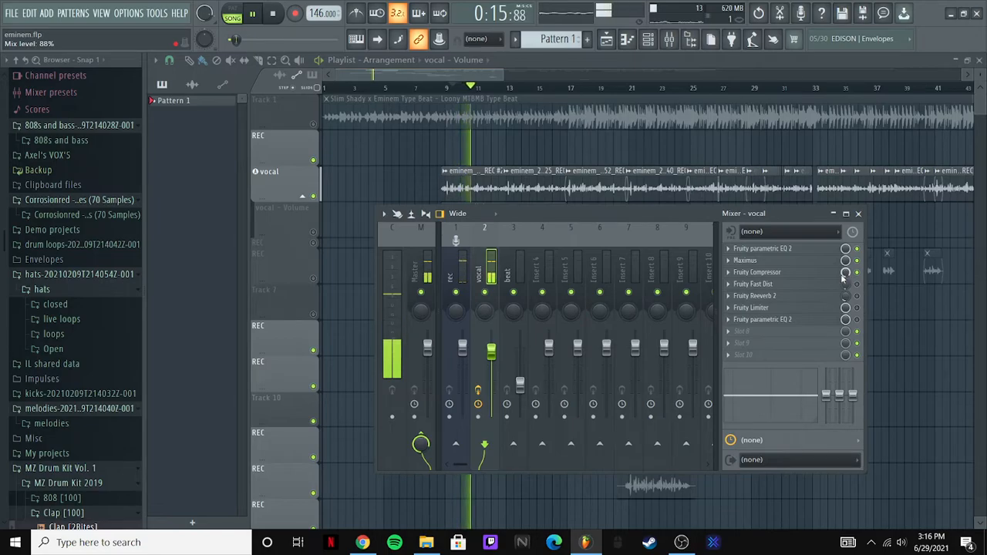
{"action": "key", "text": "space"}
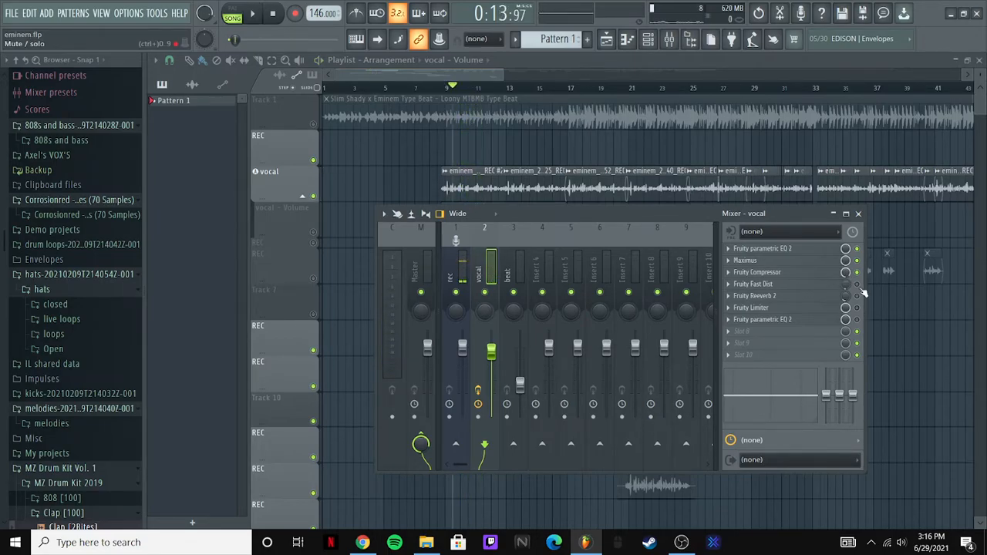
Step: Enable and open Fruity Fast Dist, and try mix levels of 75% and 80% while playing the vocal
{"action": "left_click", "coordinate": [810, 288]}
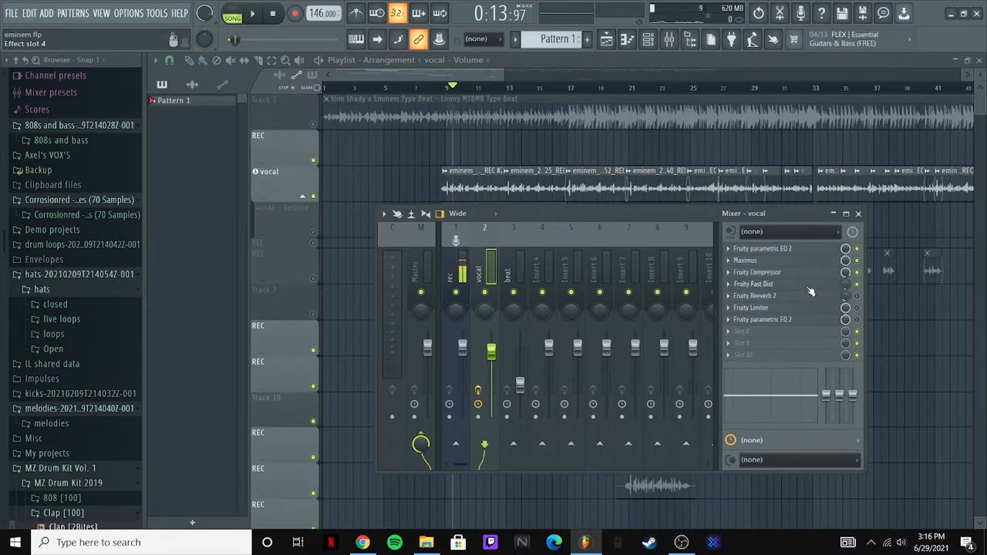
{"action": "key", "text": "space"}
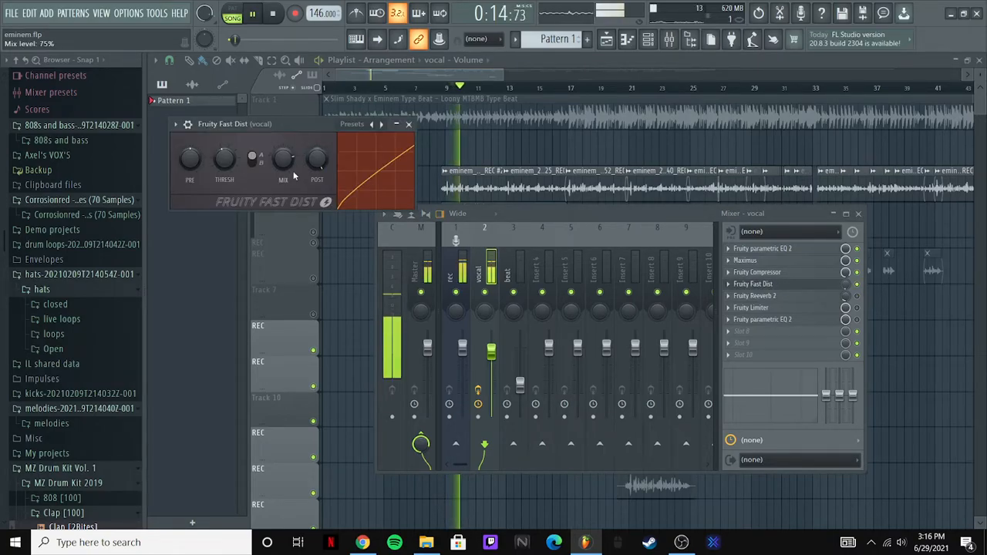
{"action": "left_click_drag", "start_coordinate": [282, 167], "coordinate": [283, 152]}
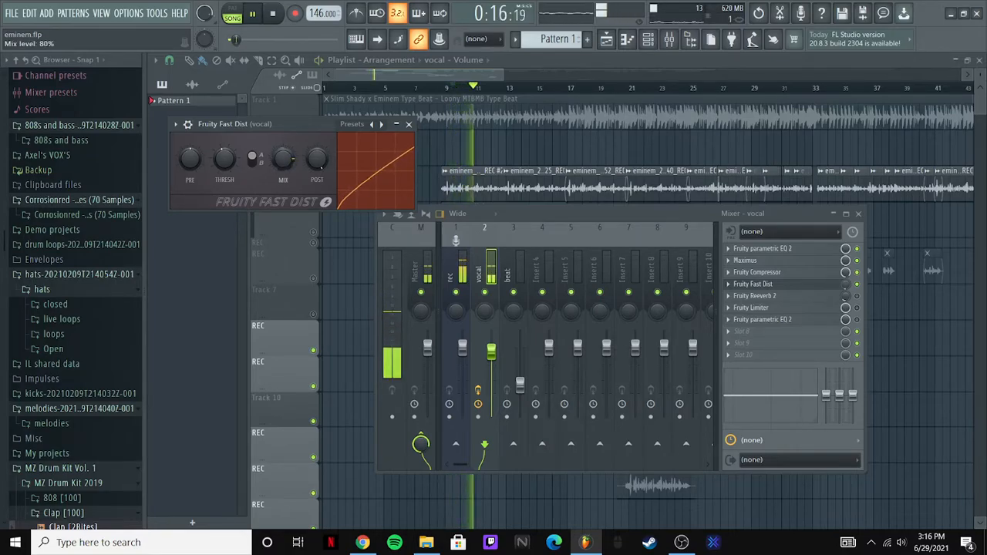
{"action": "left_click_drag", "start_coordinate": [282, 158], "coordinate": [282, 183]}
{"action": "key", "text": "space"}
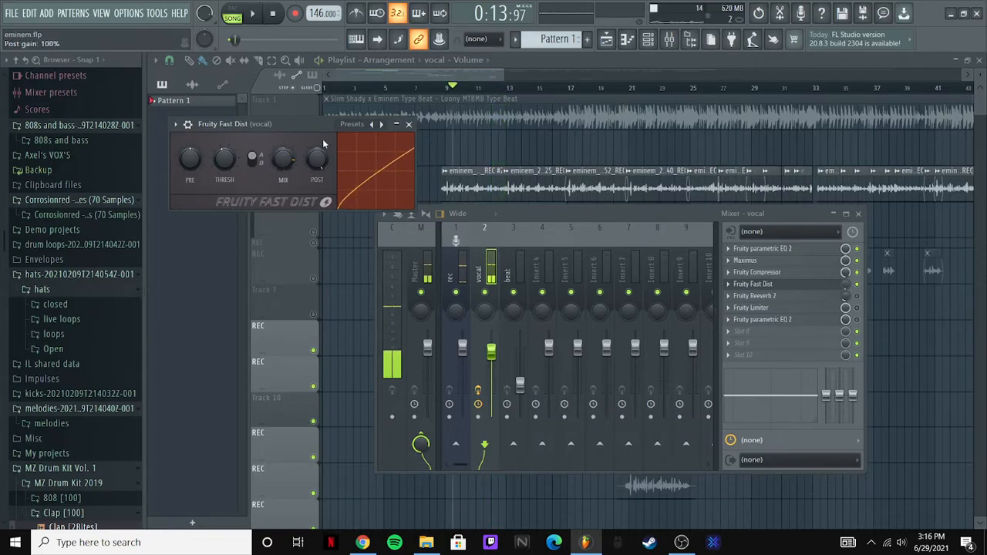
Step: Browse the Fruity Fast Dist presets and try Something and overdrive, playing the vocal with overdrive
{"action": "left_click", "coordinate": [352, 124]}
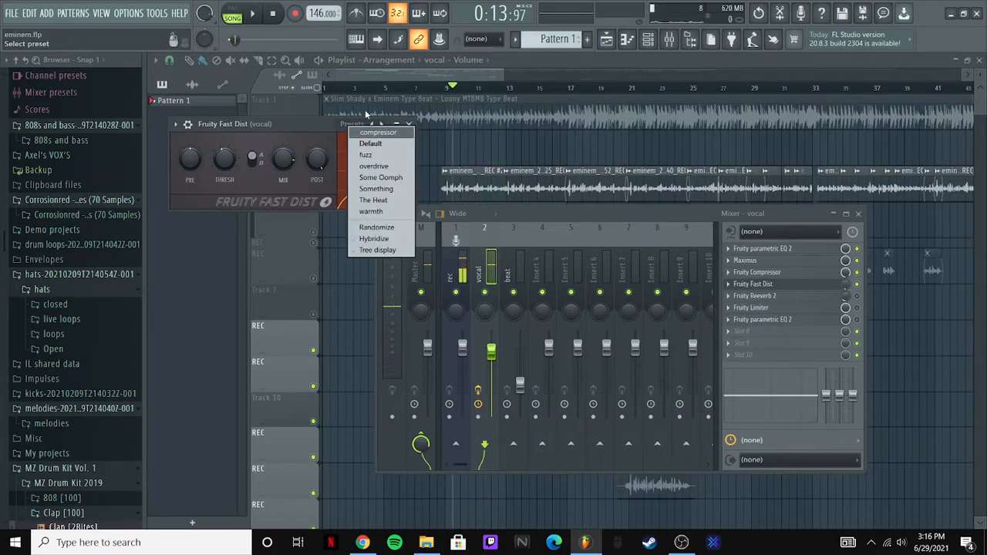
{"action": "left_click", "coordinate": [343, 123]}
{"action": "left_click", "coordinate": [342, 124]}
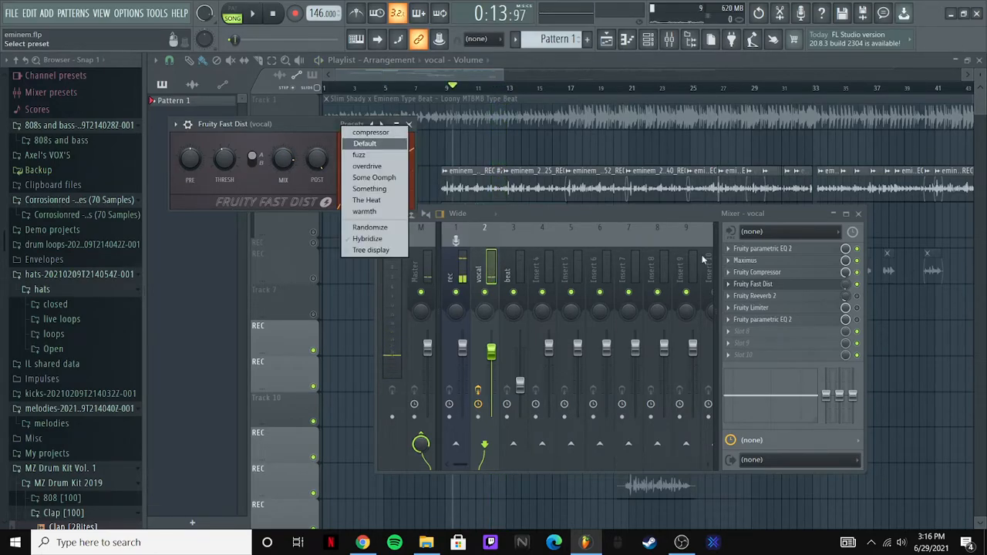
{"action": "left_click", "coordinate": [329, 131]}
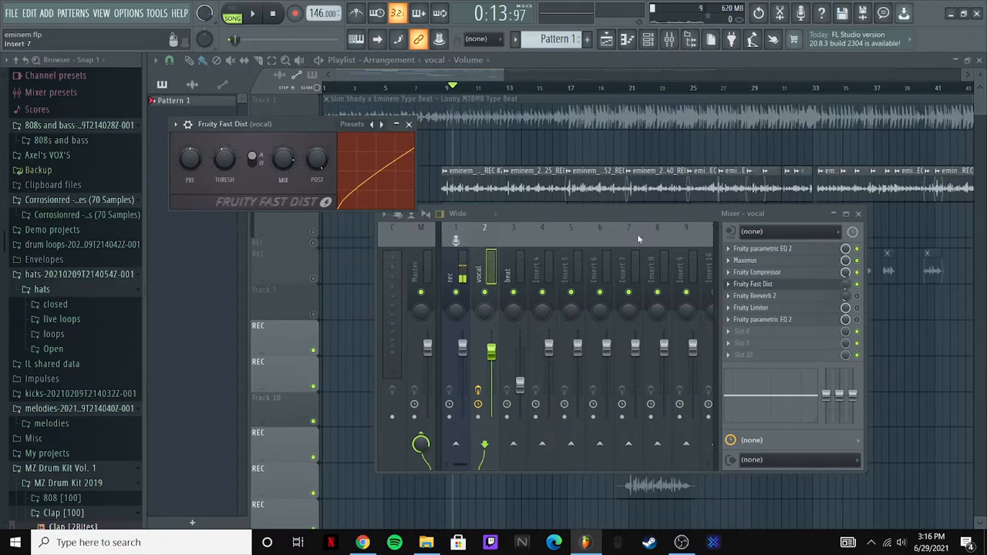
{"action": "left_click", "coordinate": [352, 123]}
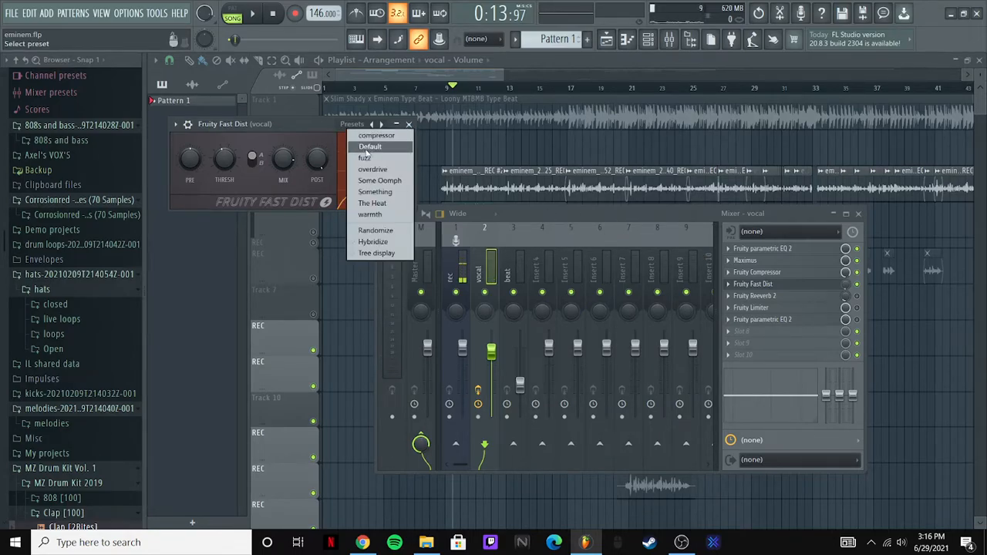
{"action": "left_click", "coordinate": [381, 192]}
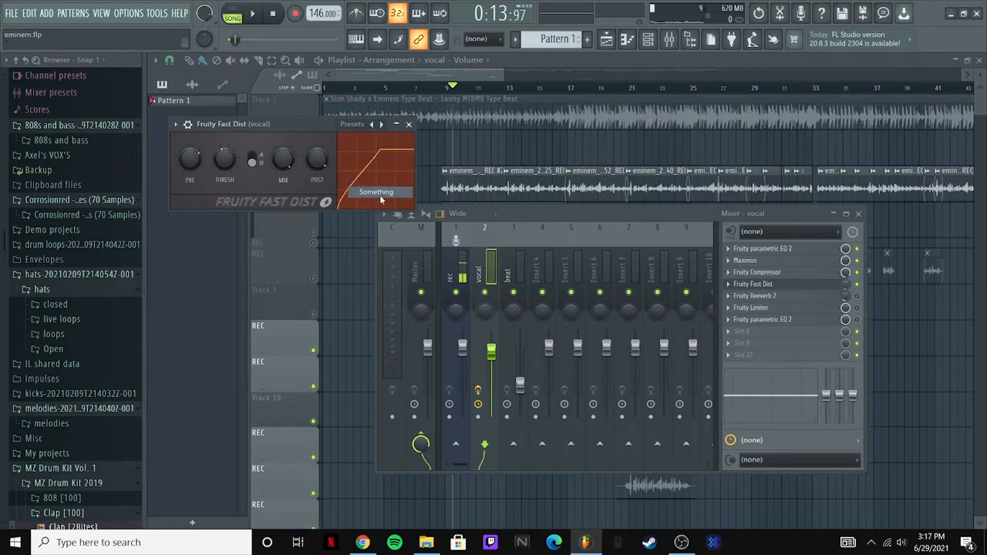
{"action": "left_click", "coordinate": [353, 125]}
{"action": "left_click", "coordinate": [376, 166]}
{"action": "key", "text": "space"}
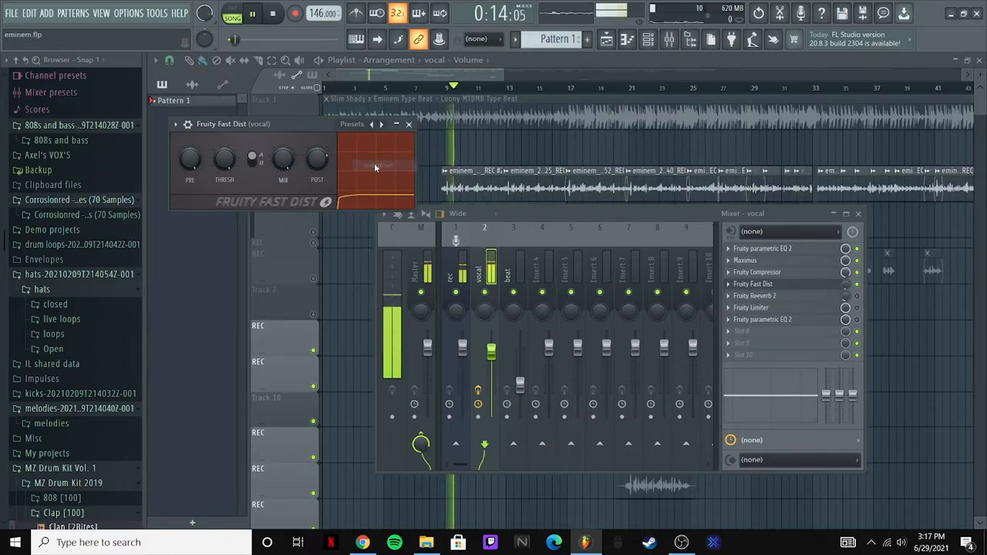
Step: Load the Default preset in Fruity Fast Dist and set its mix to 70% and threshold to 60%
{"action": "left_click", "coordinate": [353, 126]}
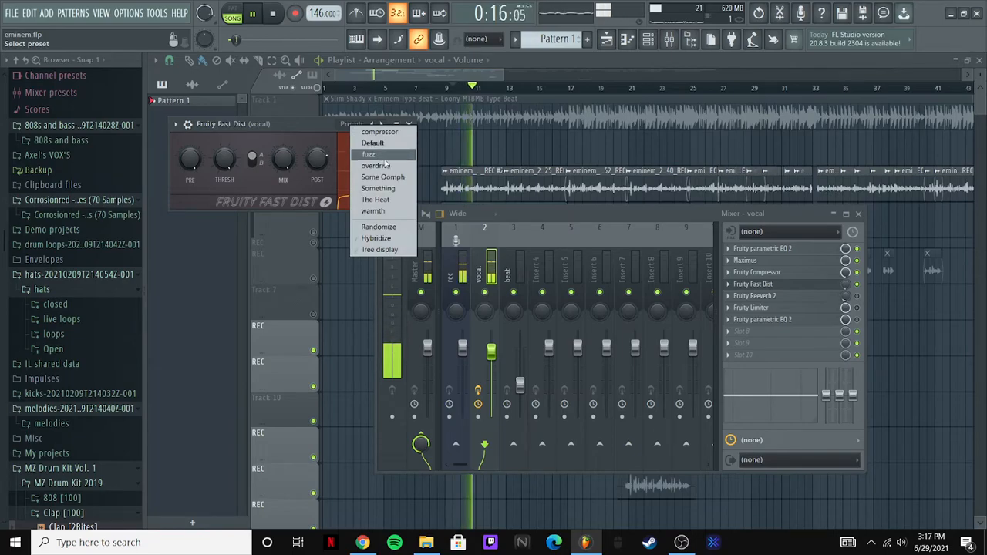
{"action": "left_click", "coordinate": [373, 144]}
{"action": "key", "text": "space"}
{"action": "left_click_drag", "start_coordinate": [279, 165], "coordinate": [279, 189]}
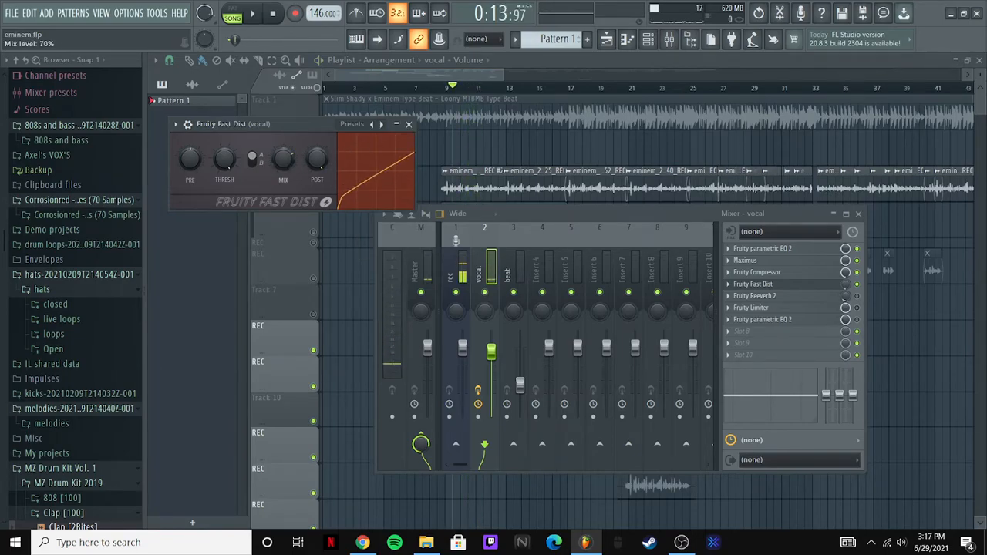
{"action": "left_click_drag", "start_coordinate": [224, 161], "coordinate": [224, 202]}
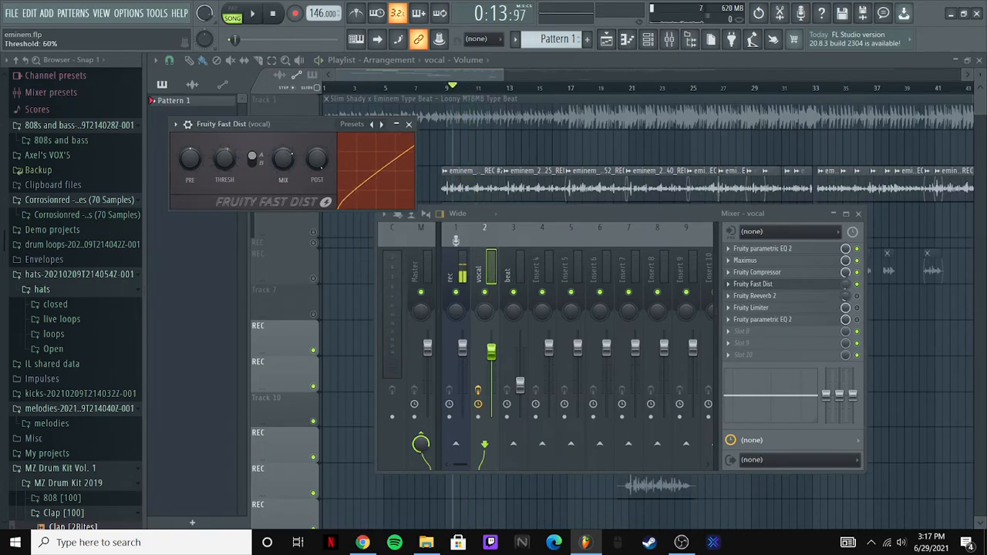
Step: Try the distortion threshold at 80% and 70% during playback, and raise the Fruity Fast Dist slot's mix level to 100%
{"action": "key", "text": "space"}
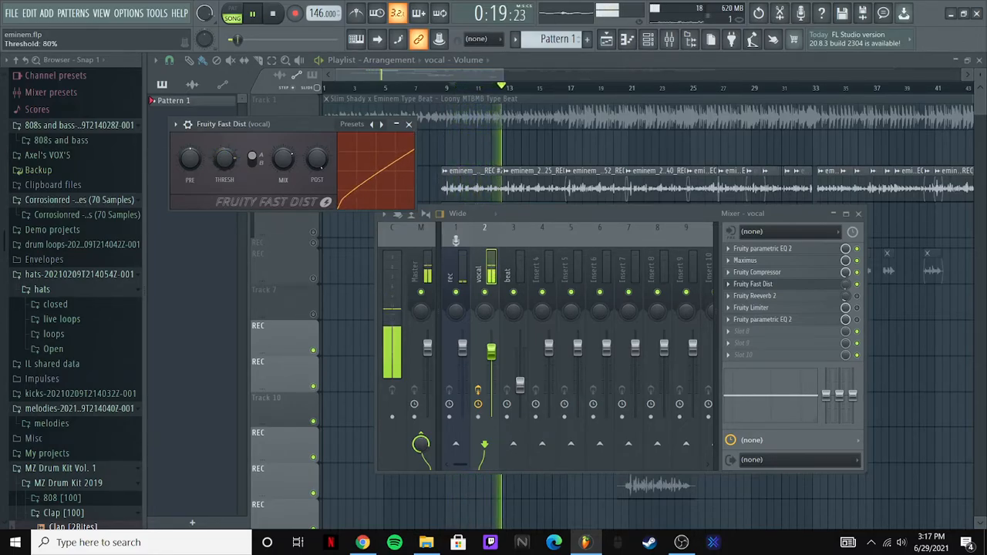
{"action": "key", "text": "space"}
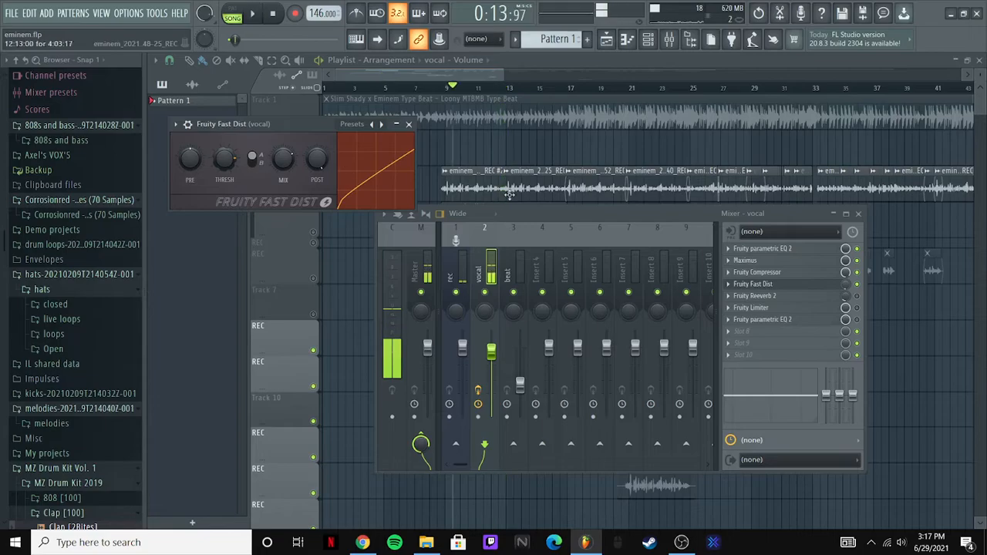
{"action": "left_click_drag", "start_coordinate": [845, 284], "coordinate": [845, 264]}
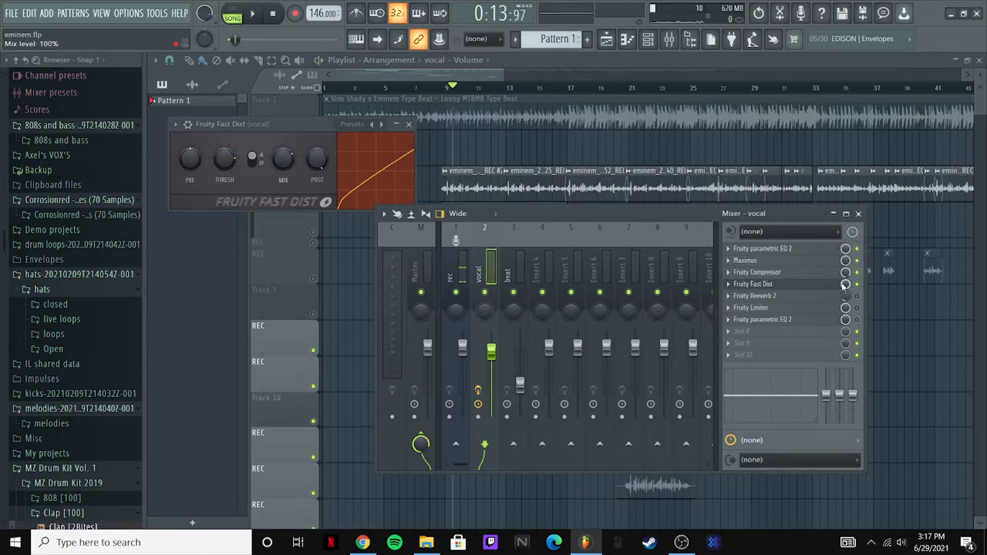
{"action": "key", "text": "space"}
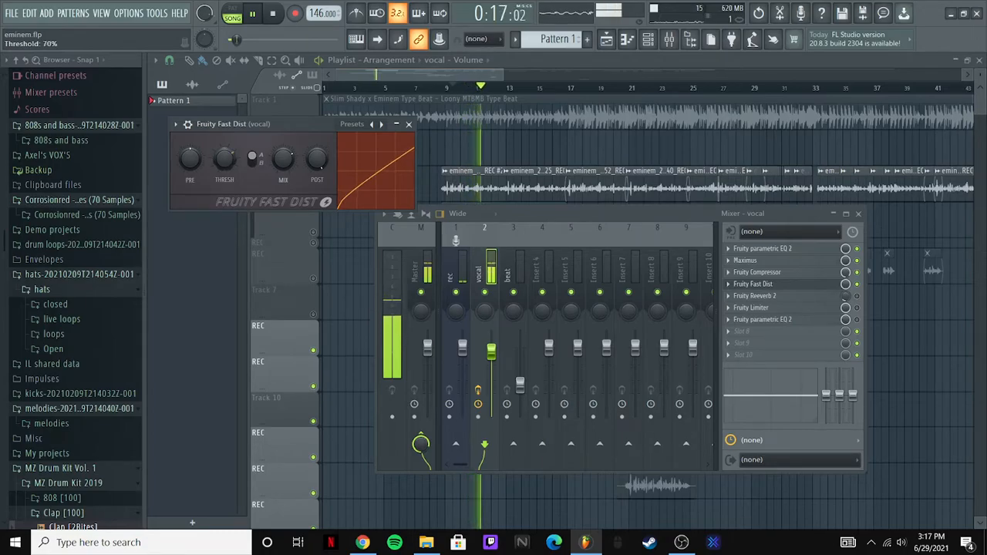
Step: Lower the mix inside Fruity Fast Dist to 57% during playback, raise it slightly, and stop the song
{"action": "left_click_drag", "start_coordinate": [283, 158], "coordinate": [283, 202]}
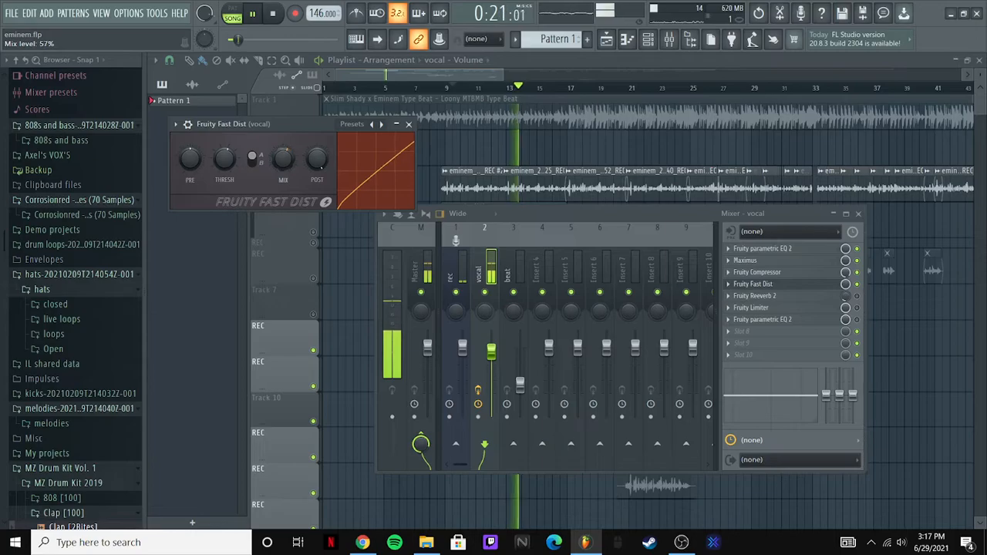
{"action": "left_click_drag", "start_coordinate": [283, 159], "coordinate": [283, 148]}
{"action": "key", "text": "space"}
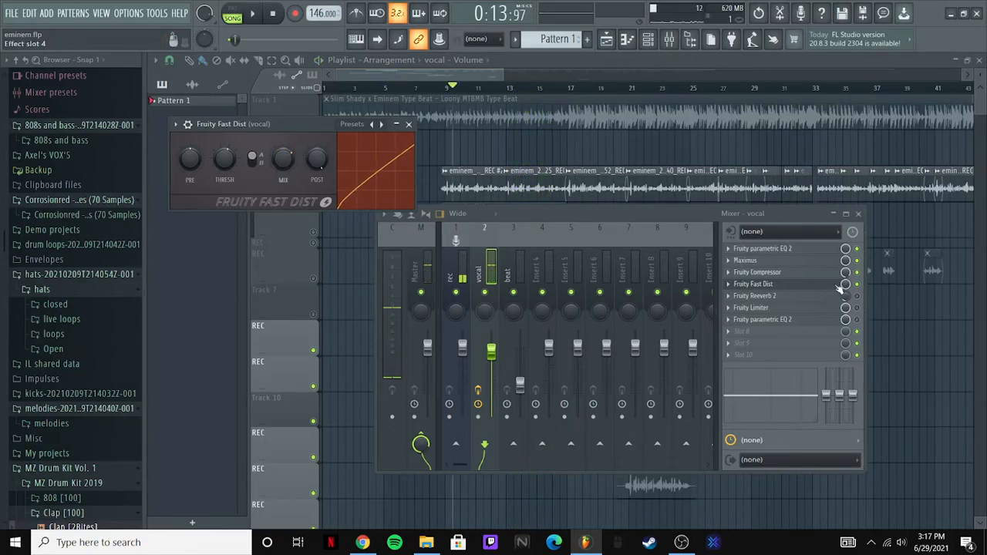
Step: Reduce the Fruity Fast Dist slot's mix level to 10% and fine-tune the plugin's own mix while playing the vocal
{"action": "left_click_drag", "start_coordinate": [845, 285], "coordinate": [845, 283]}
{"action": "key", "text": "space"}
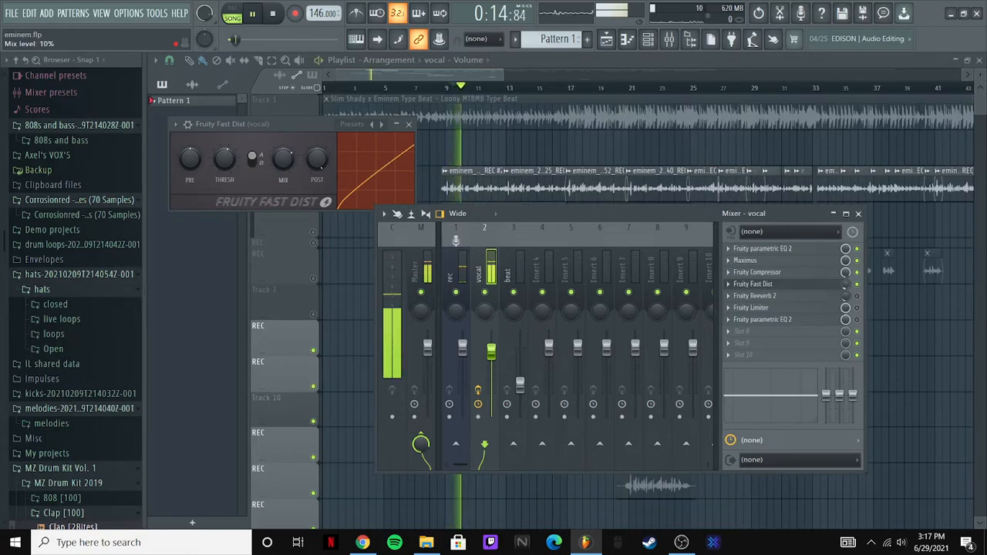
{"action": "mouse_move", "coordinate": [283, 159]}
{"action": "left_mouse_down"}
{"action": "mouse_move", "coordinate": [283, 133]}
{"action": "mouse_move", "coordinate": [283, 177]}
{"action": "left_mouse_up"}
{"action": "key", "text": "space"}
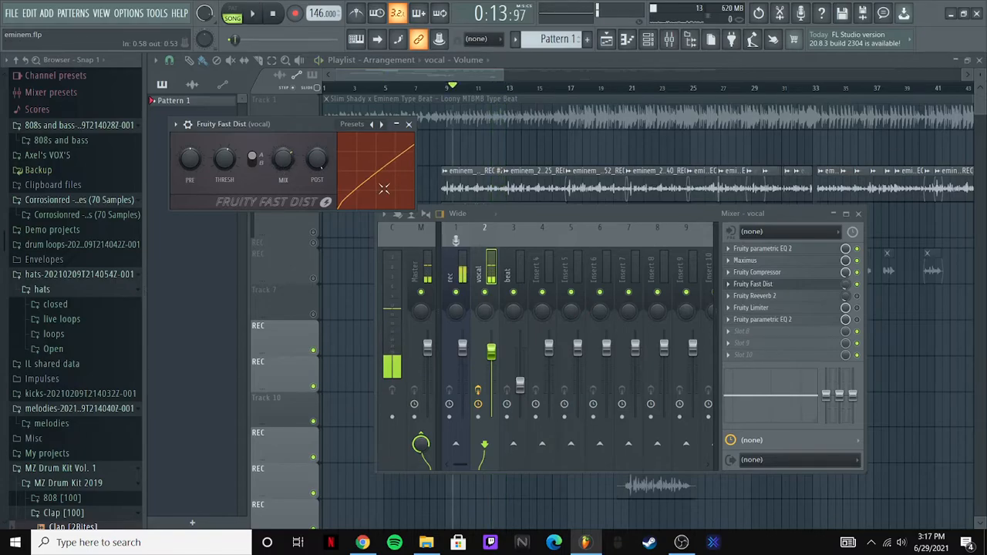
Step: Open Fruity Reeverb 2 to examine its decay, size and cut settings, and close it
{"action": "left_click", "coordinate": [824, 300]}
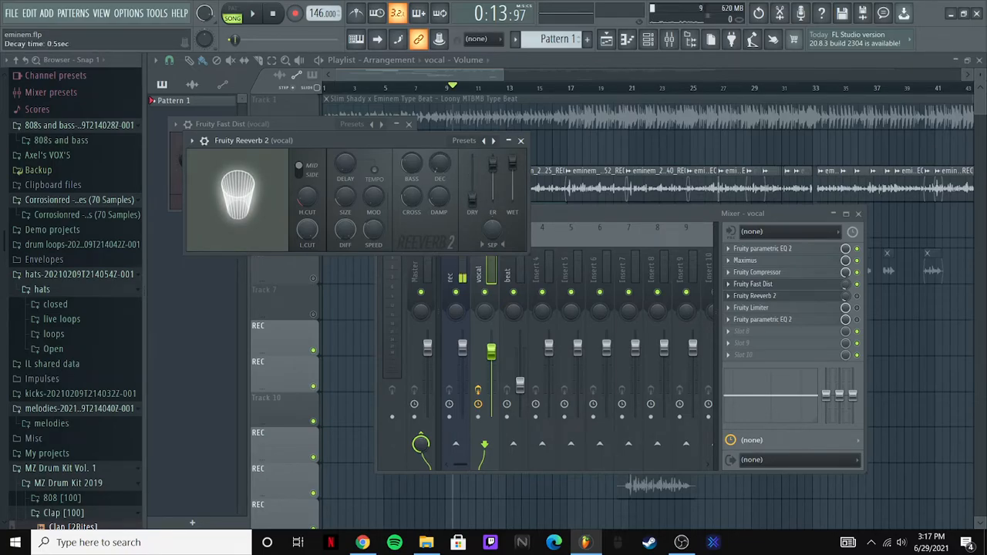
{"action": "mouse_move", "coordinate": [345, 198]}
{"action": "left_mouse_down"}
{"action": "mouse_move", "coordinate": [345, 229]}
{"action": "mouse_move", "coordinate": [345, 197]}
{"action": "left_mouse_up"}
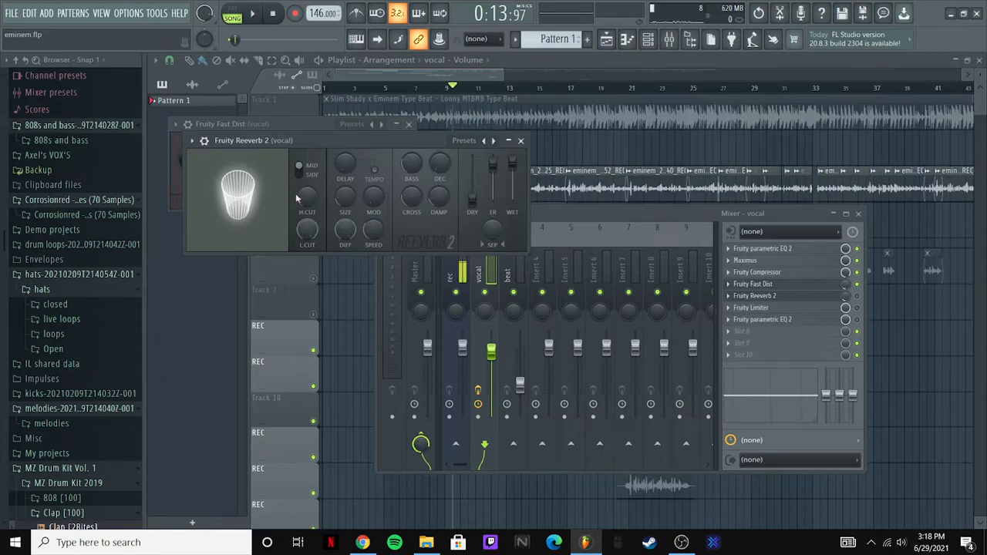
{"action": "left_click", "coordinate": [521, 140]}
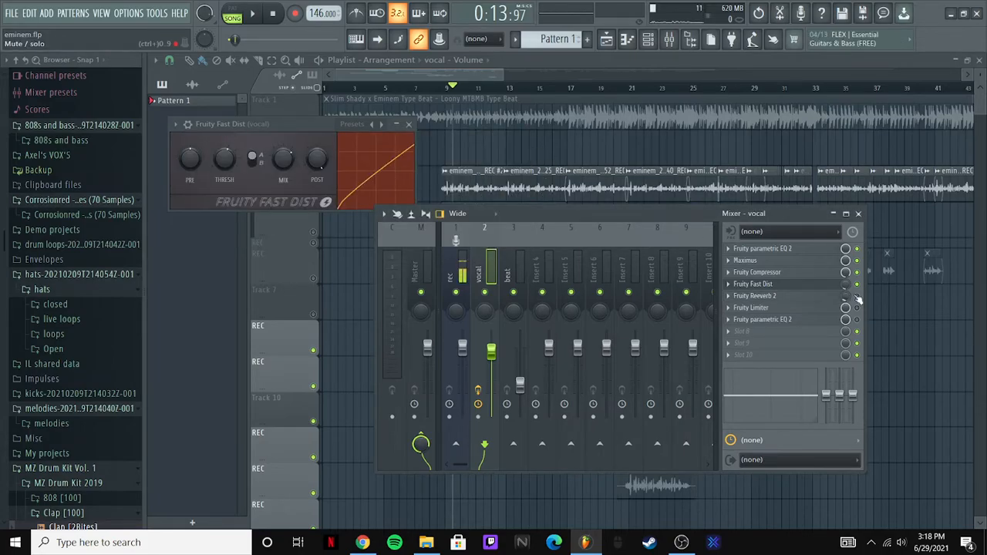
Step: Enable Fruity Reeverb 2 and play the vocal while trying a slot mix level of 20%
{"action": "key", "text": "space"}
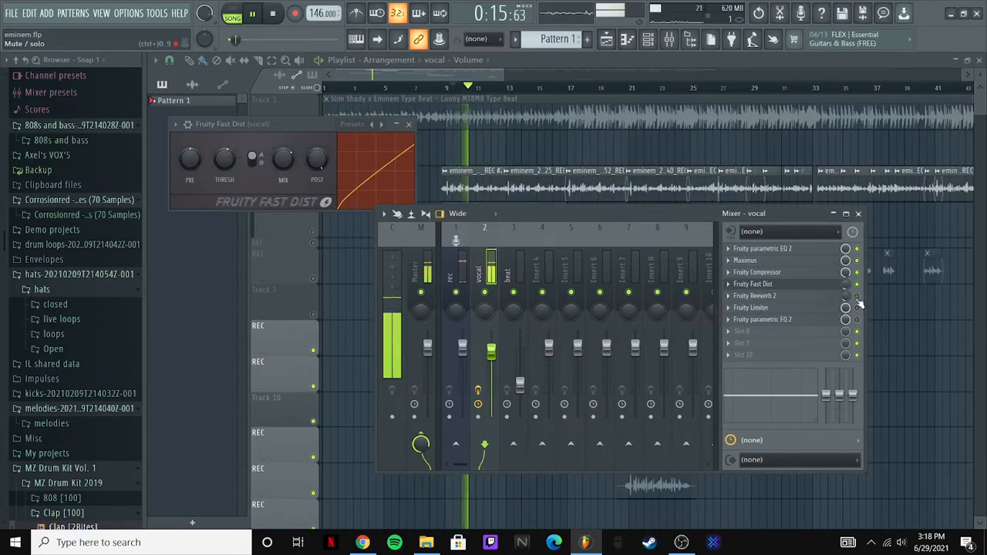
{"action": "left_click_drag", "start_coordinate": [846, 284], "coordinate": [845, 302]}
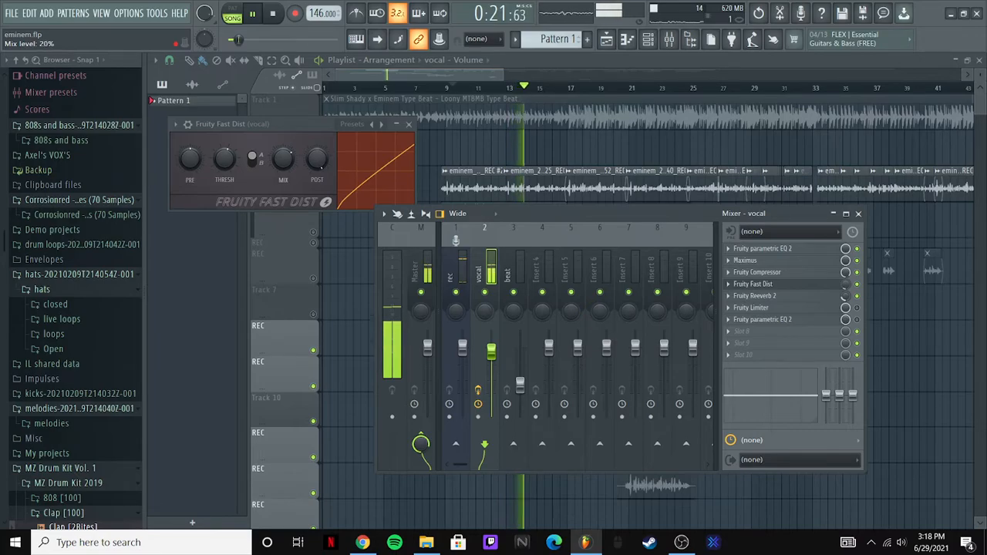
{"action": "key", "text": "space"}
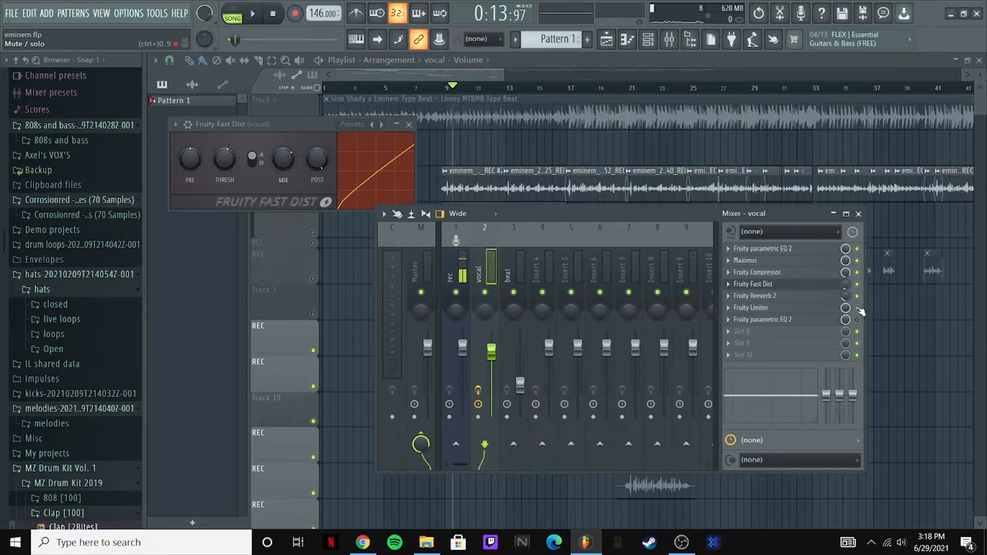
Step: Enable and open Fruity Limiter, and try a noise gate threshold of about -15.9 dB while playing the vocal
{"action": "left_click", "coordinate": [764, 309]}
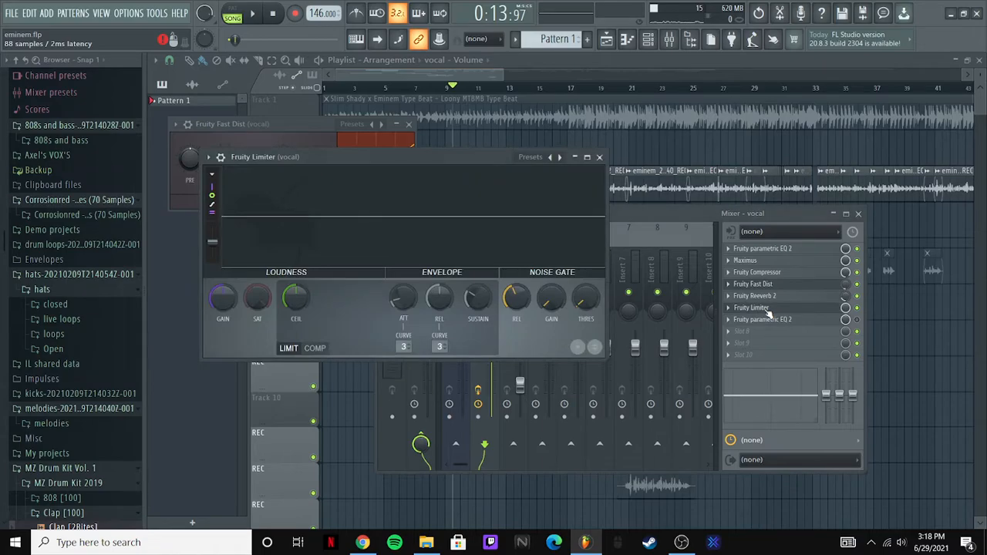
{"action": "key", "text": "space"}
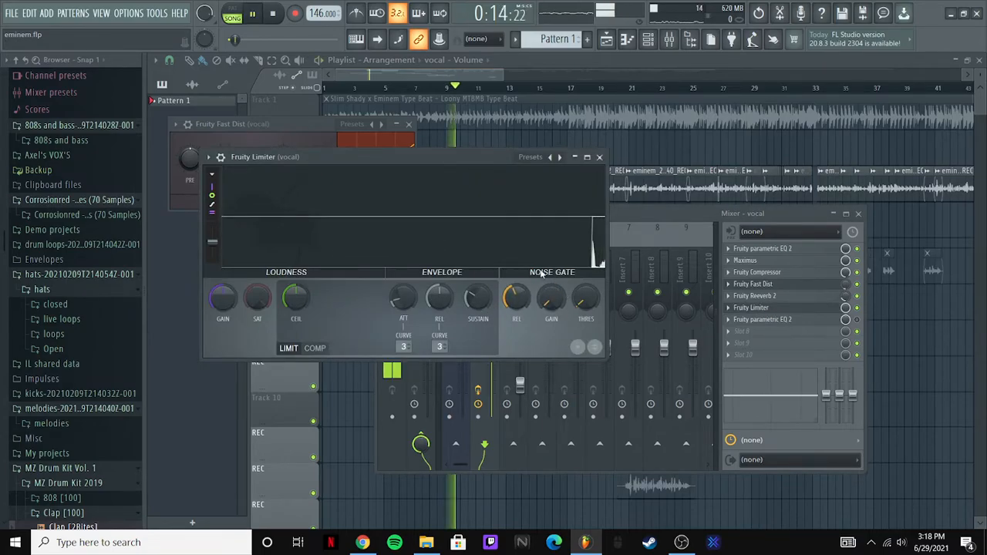
{"action": "key", "text": "space"}
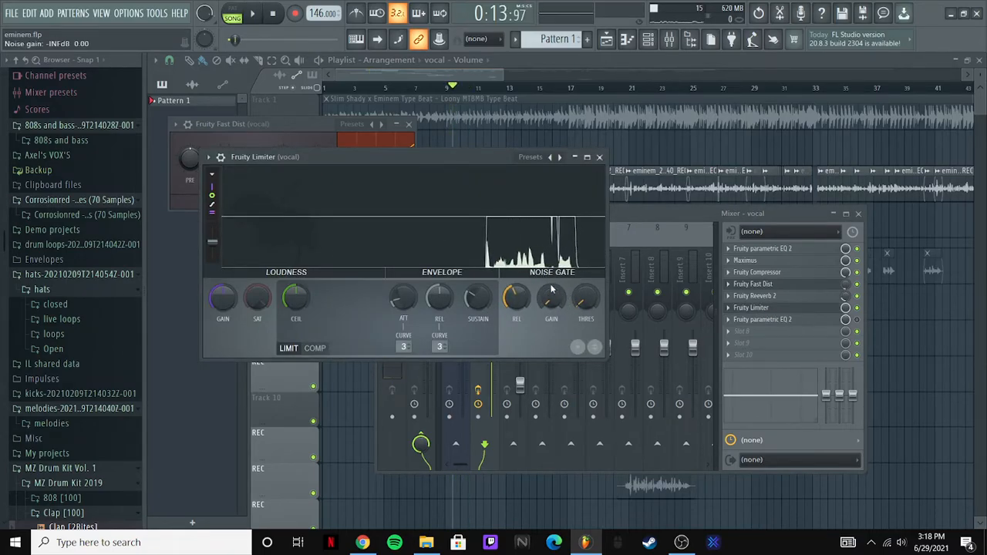
{"action": "mouse_move", "coordinate": [586, 298]}
{"action": "left_mouse_down"}
{"action": "mouse_move", "coordinate": [586, 282]}
{"action": "mouse_move", "coordinate": [586, 309]}
{"action": "mouse_move", "coordinate": [586, 297]}
{"action": "left_mouse_up"}
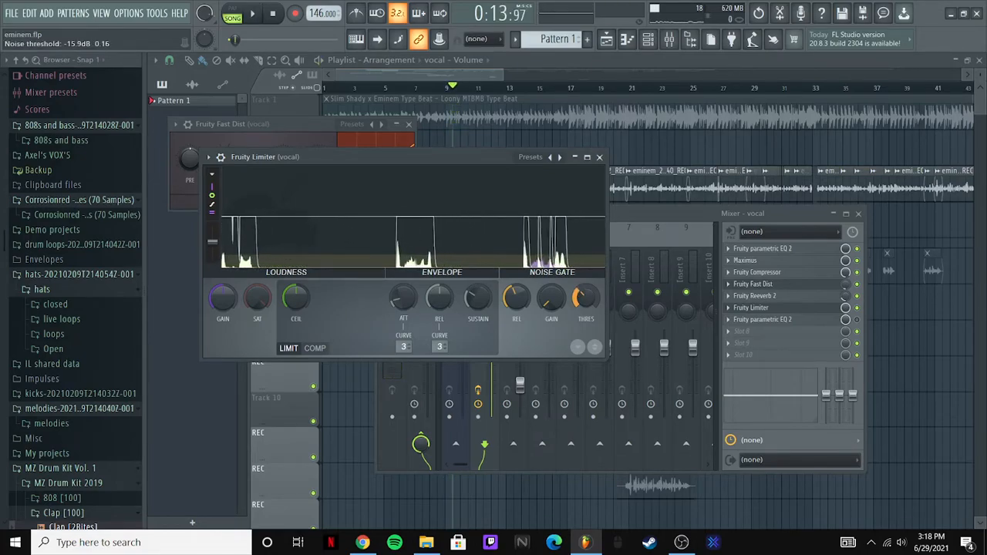
{"action": "key", "text": "space"}
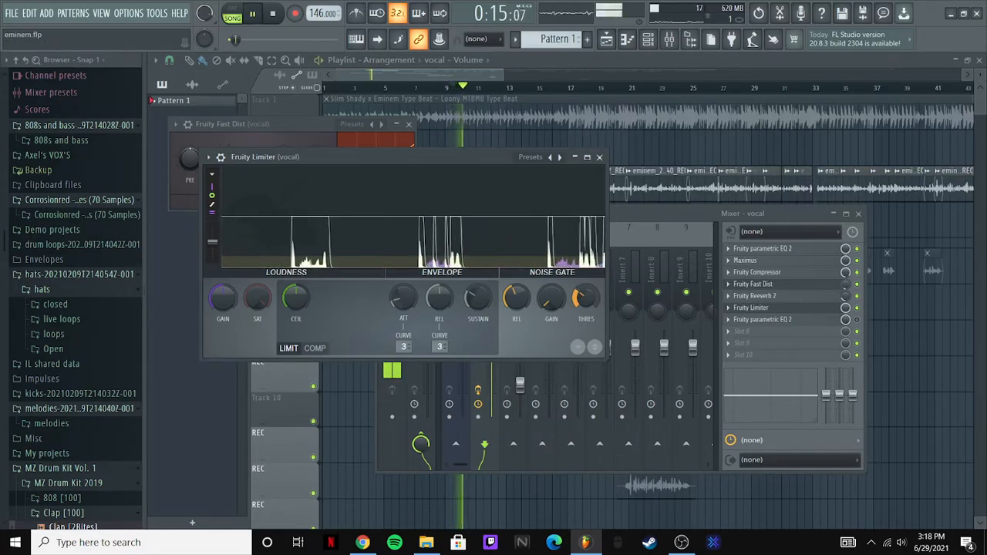
{"action": "key", "text": "space"}
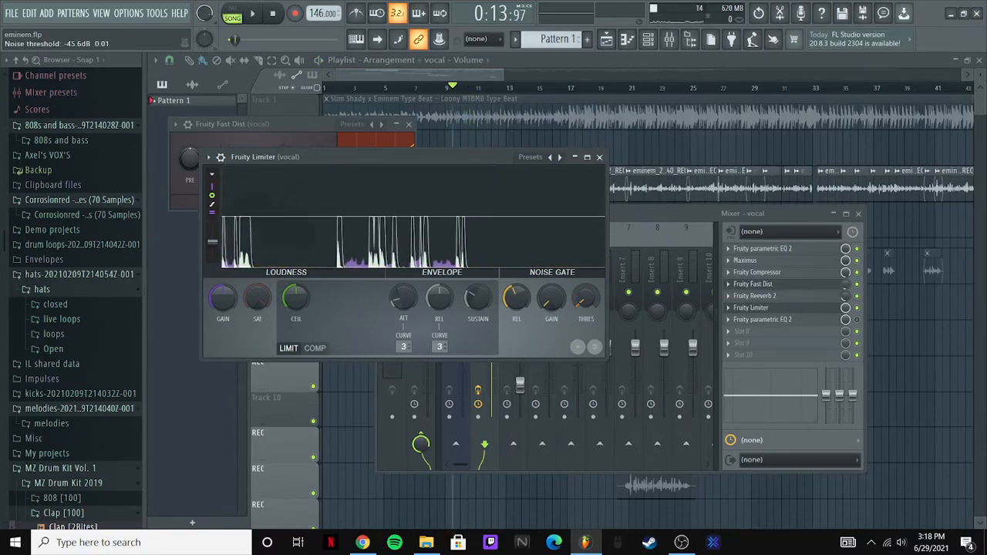
Step: Fine-tune the Fruity Limiter's noise gate threshold around -44.5 dB while replaying the vocal, and stop playback
{"action": "key", "text": "space"}
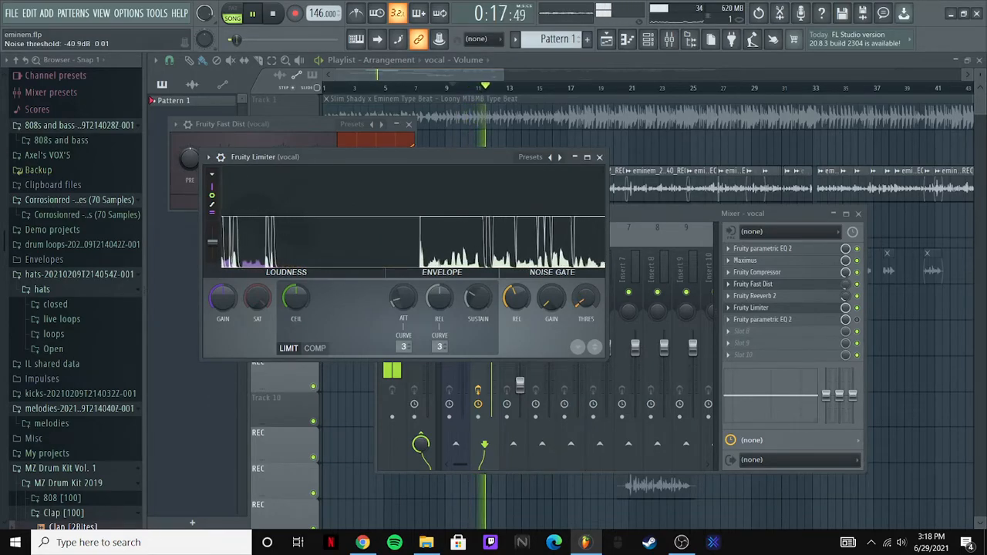
{"action": "key", "text": "space"}
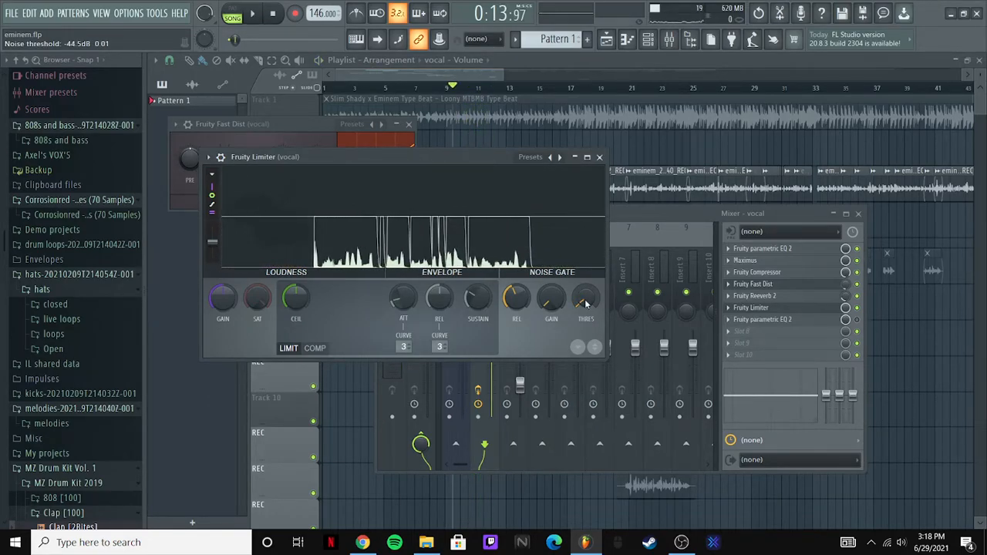
{"action": "key", "text": "space"}
{"action": "key", "text": "space"}
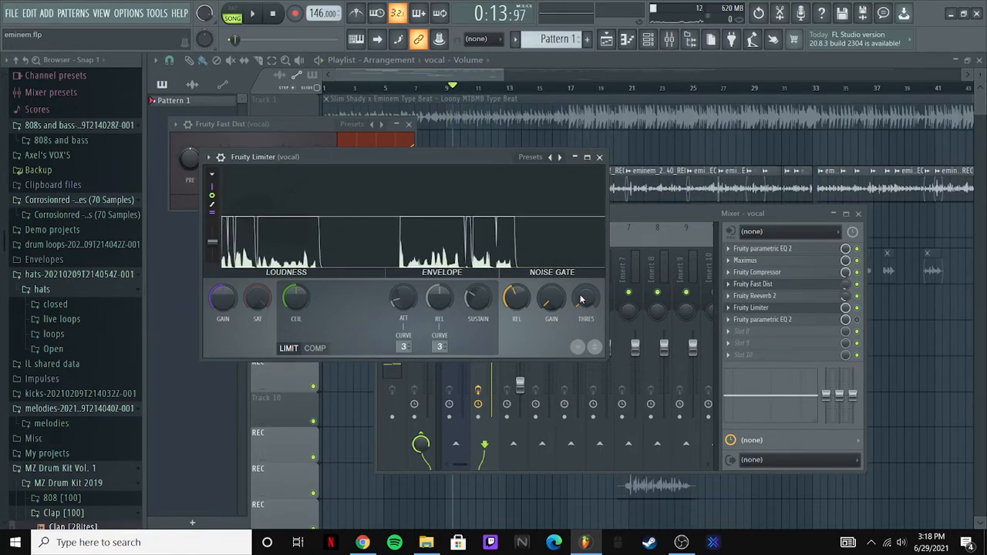
{"action": "key", "text": "space"}
{"action": "key", "text": "space"}
{"action": "key", "text": "space"}
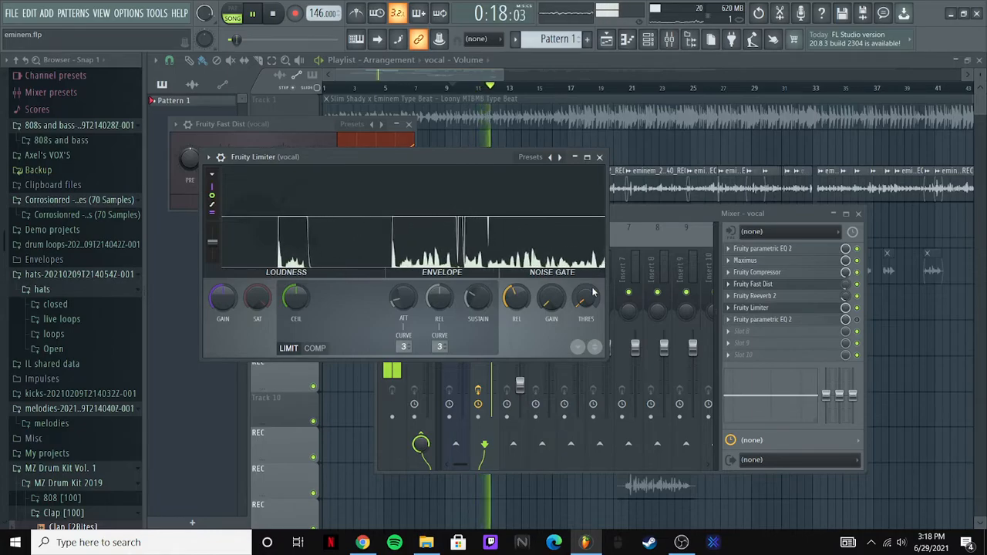
{"action": "key", "text": "space"}
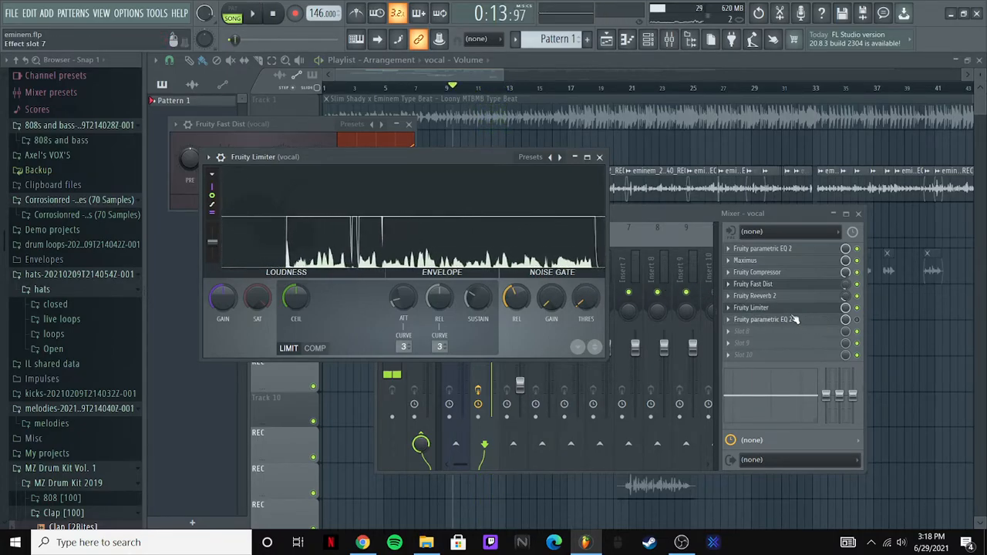
Step: Enable and open the second Fruity parametric EQ 2, and sweep a fully boosted band 4 to 635 Hz during playback
{"action": "left_click", "coordinate": [825, 327]}
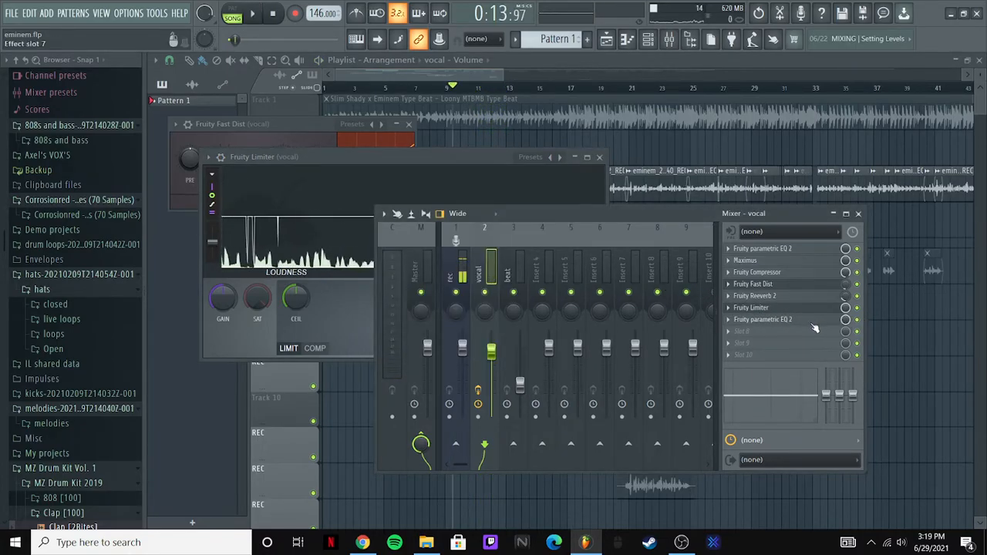
{"action": "left_click", "coordinate": [816, 322]}
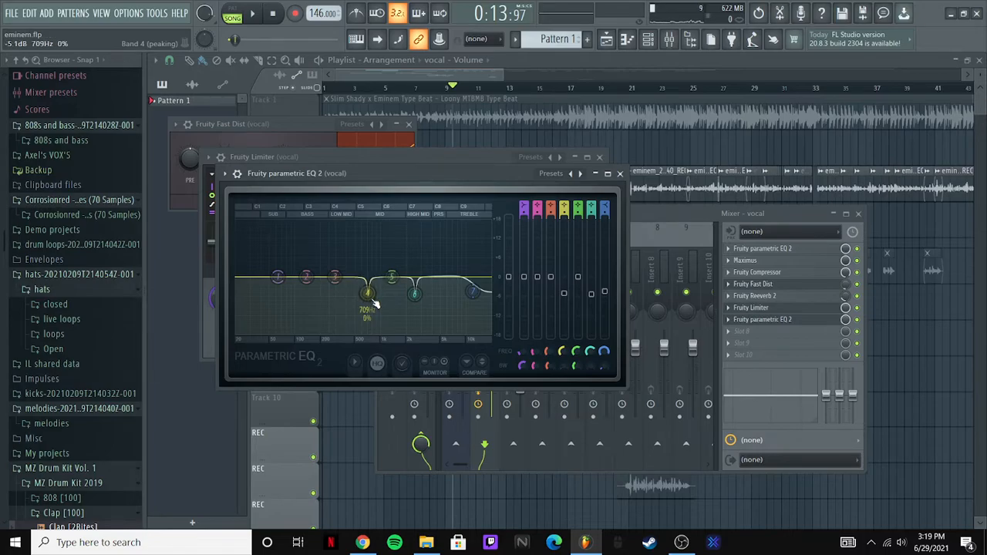
{"action": "key", "text": "space"}
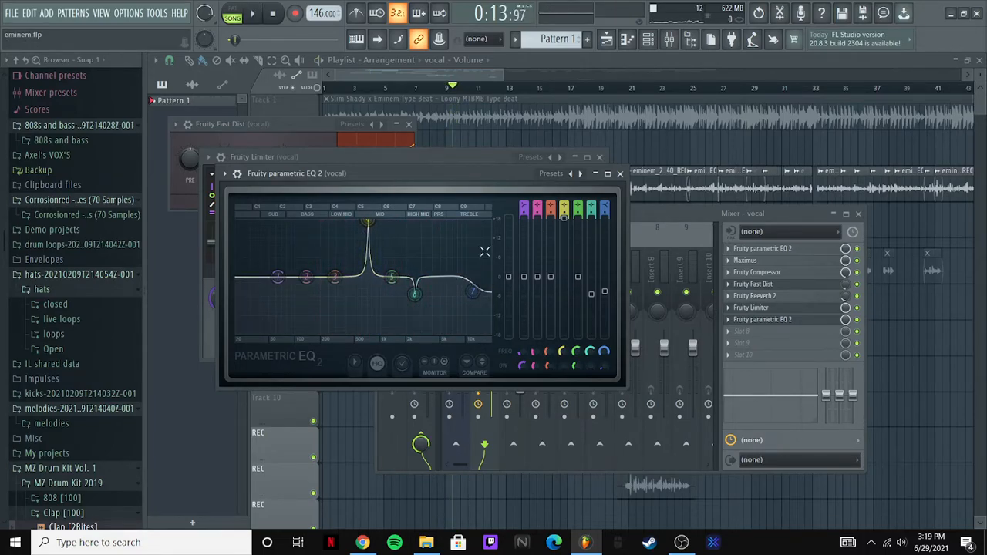
{"action": "key", "text": "space"}
{"action": "mouse_move", "coordinate": [370, 226]}
{"action": "left_mouse_down"}
{"action": "mouse_move", "coordinate": [410, 224]}
{"action": "mouse_move", "coordinate": [347, 223]}
{"action": "mouse_move", "coordinate": [362, 223]}
{"action": "left_mouse_up"}
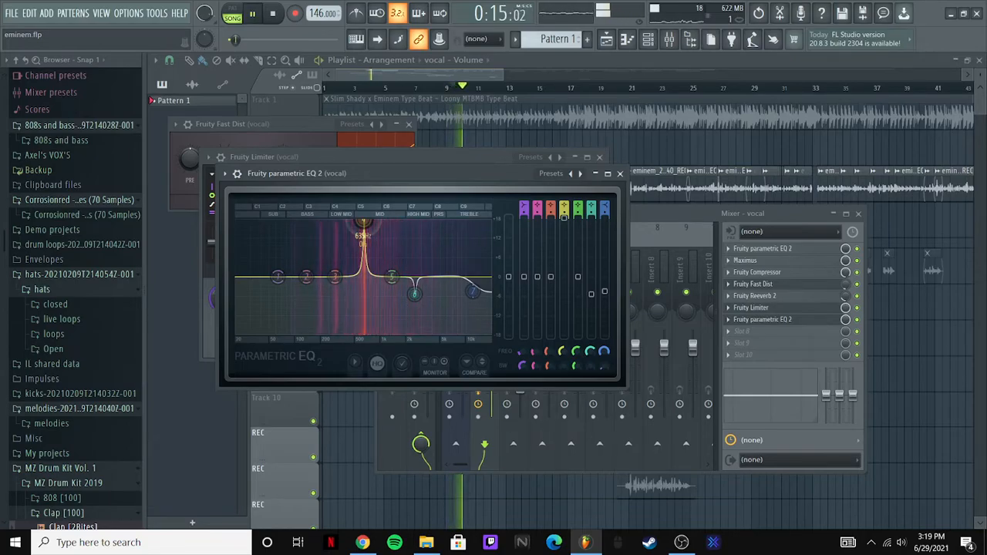
{"action": "key", "text": "space"}
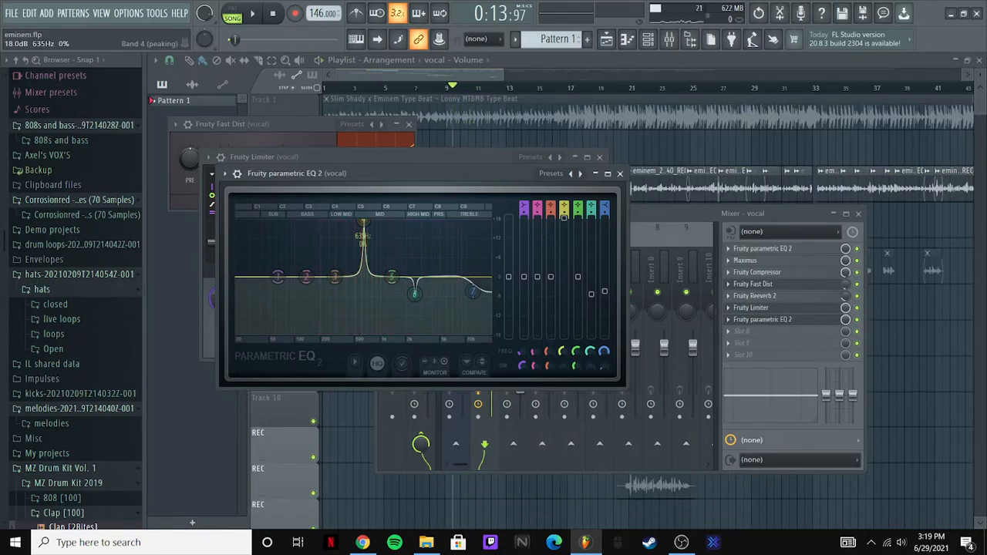
Step: Cut band 4 to about -5.6 dB at 635 Hz and replay the vocal to check the EQ
{"action": "left_click_drag", "start_coordinate": [363, 292], "coordinate": [363, 293]}
{"action": "key", "text": "space"}
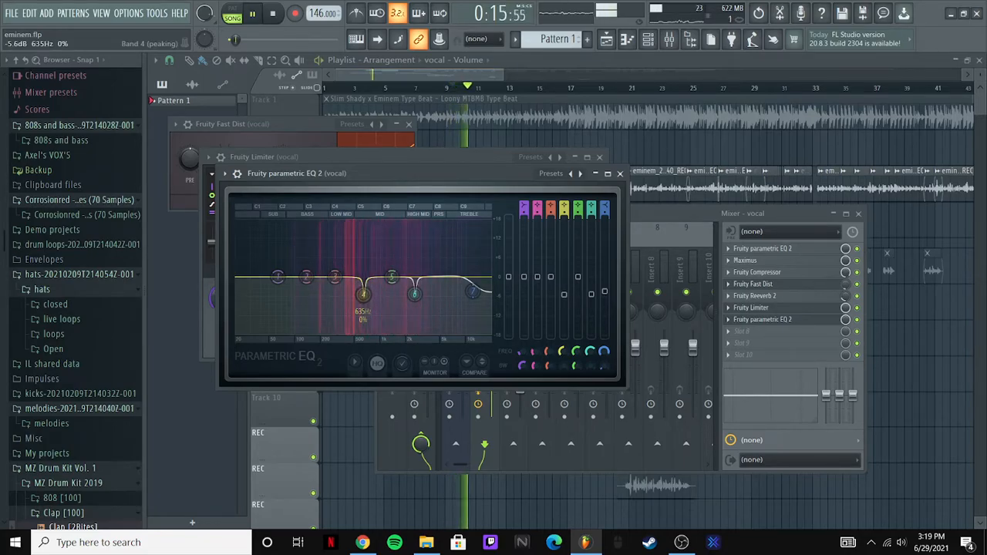
{"action": "key", "text": "space"}
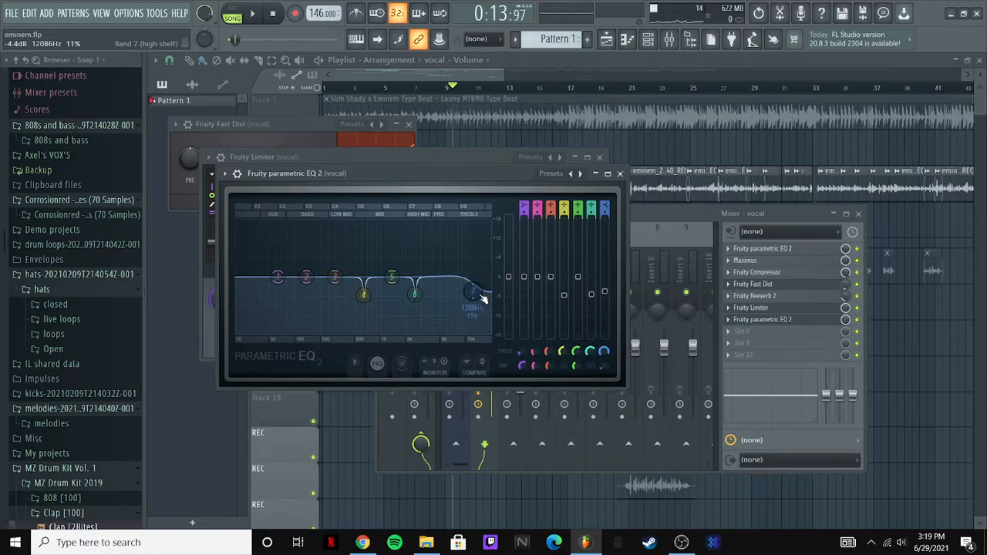
{"action": "key", "text": "space"}
{"action": "key", "text": "space"}
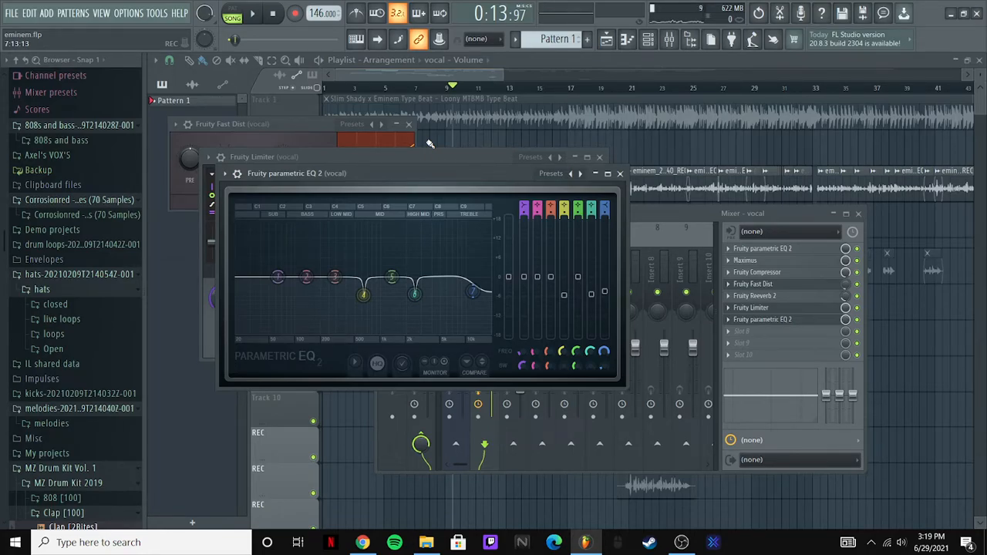
{"action": "key", "text": "space"}
{"action": "key", "text": "space"}
Step: Boost band 6 to 18 dB at 2388 Hz during playback, and pull it down into a cut similar to band 4's
{"action": "left_click_drag", "start_coordinate": [415, 294], "coordinate": [413, 221]}
{"action": "key", "text": "space"}
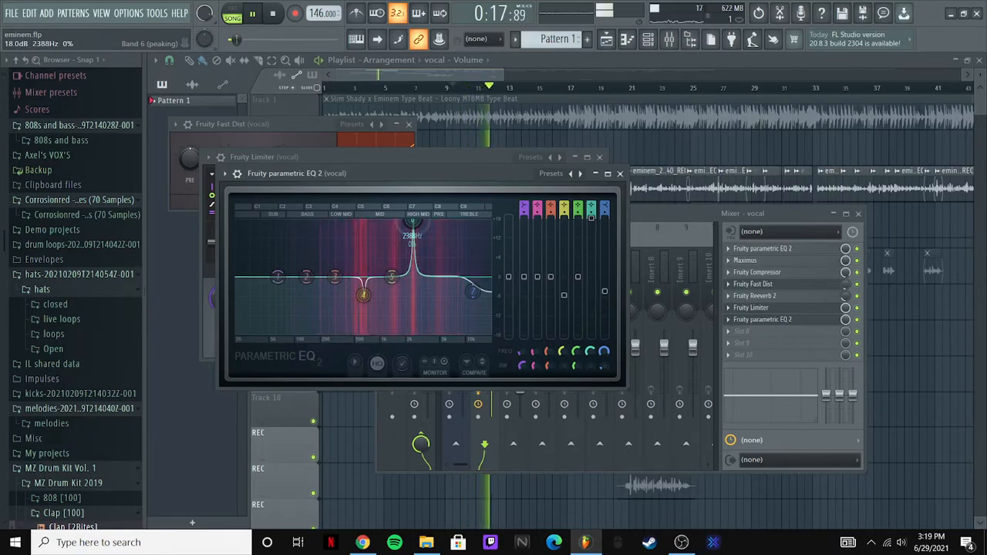
{"action": "key", "text": "space"}
{"action": "left_click_drag", "start_coordinate": [591, 220], "coordinate": [591, 263]}
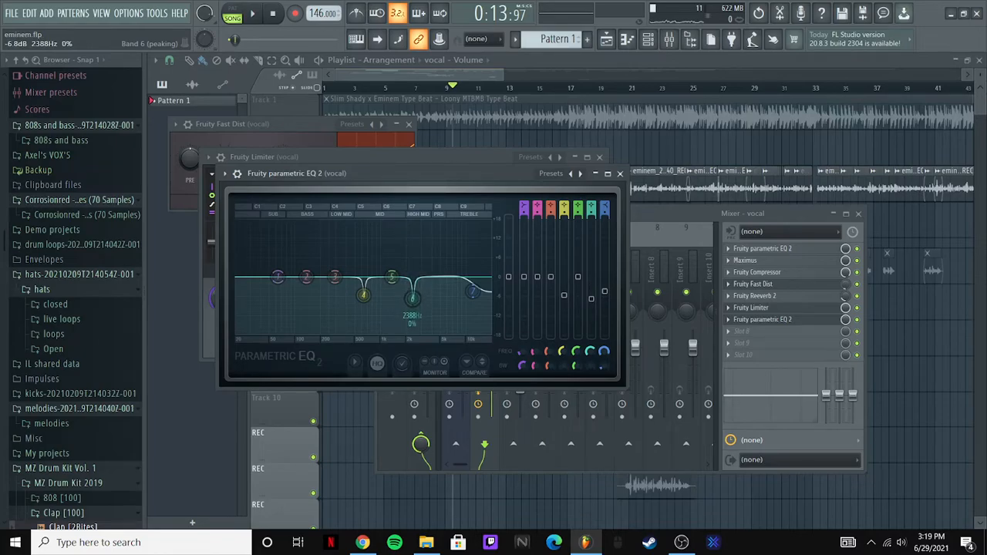
Step: Play the vocal with both EQ cuts, close Fruity parametric EQ 2, and stop the song
{"action": "key", "text": "space"}
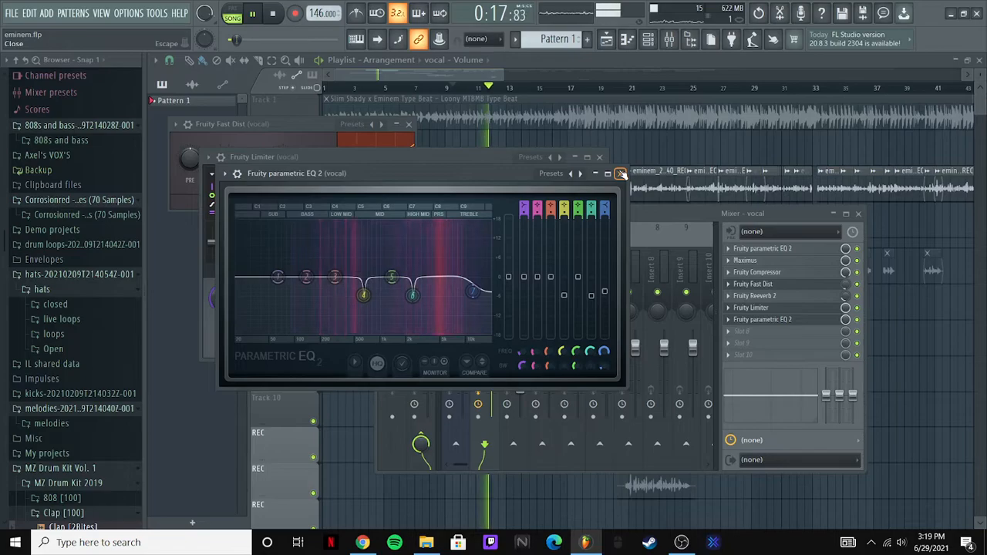
{"action": "left_click", "coordinate": [621, 173]}
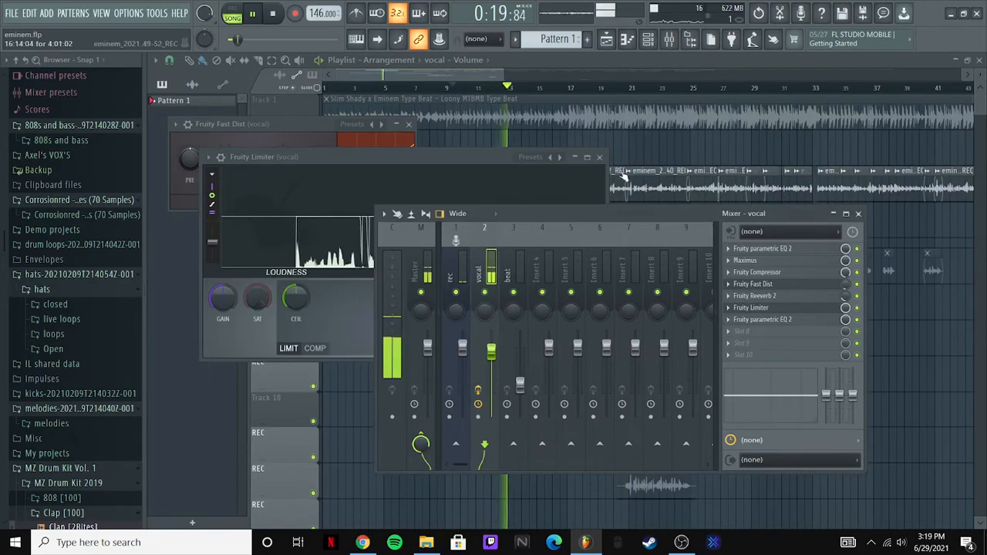
{"action": "key", "text": "space"}
Step: Place the playhead at the vocal's start near bar 9, and unmute the Track 1 beat and the vocal volume automation
{"action": "left_click", "coordinate": [486, 75]}
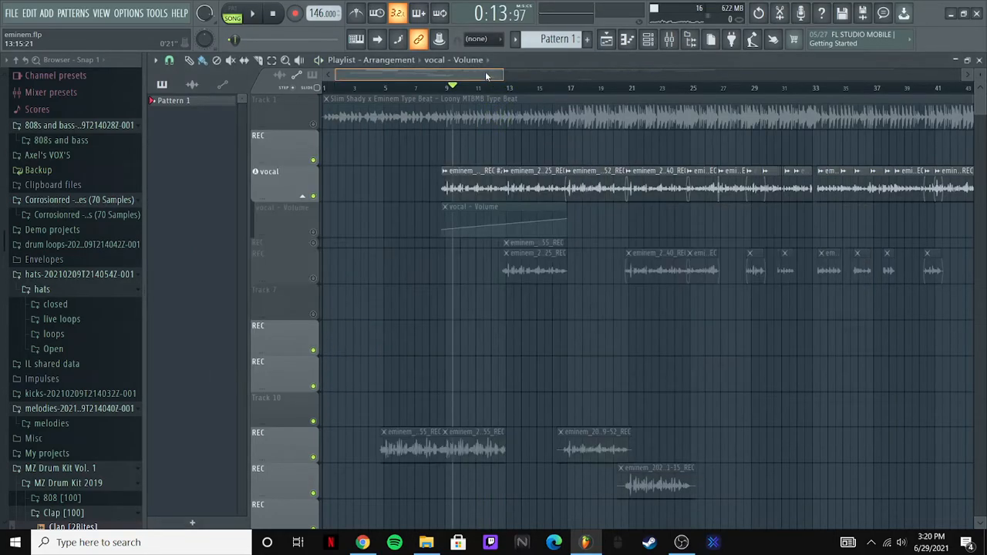
{"action": "left_click", "coordinate": [445, 90]}
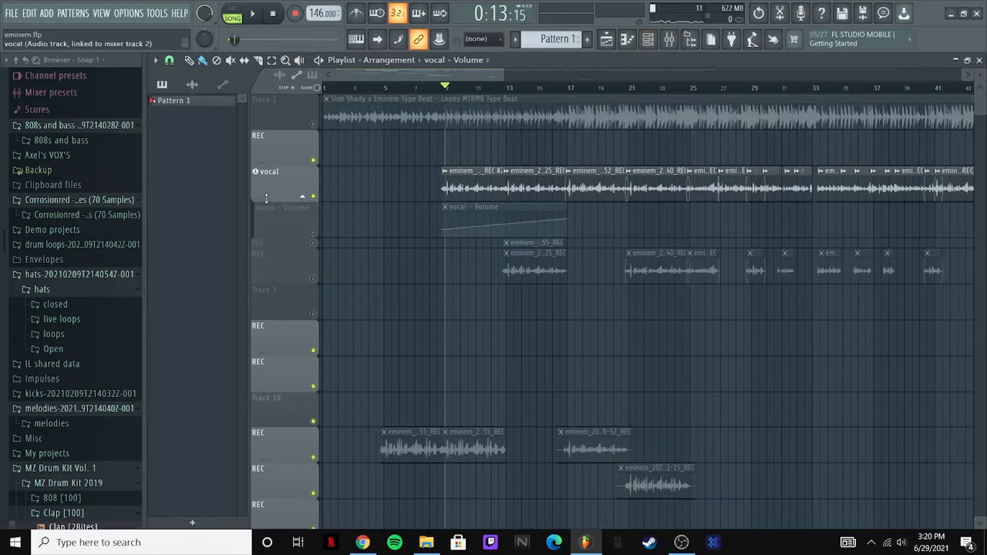
{"action": "left_click", "coordinate": [314, 125]}
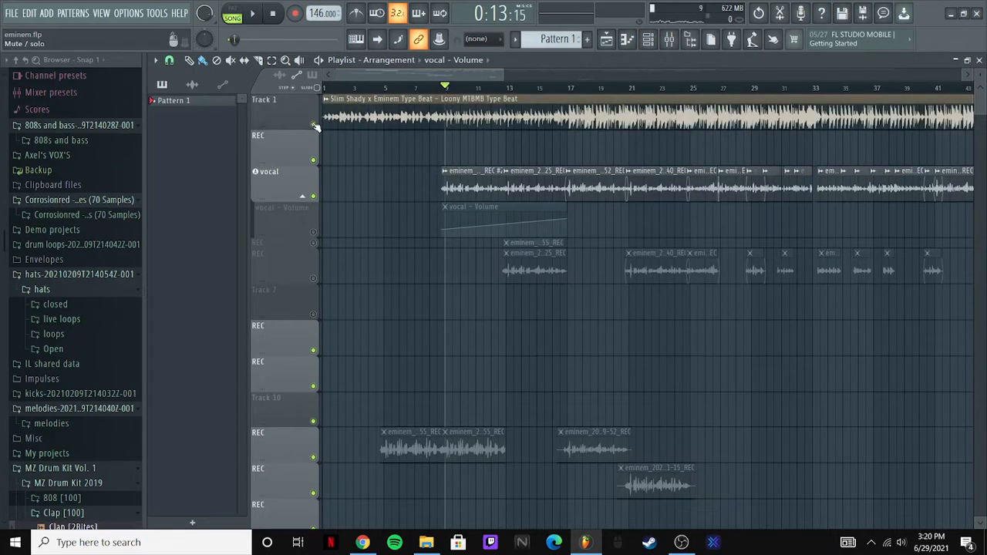
{"action": "left_click", "coordinate": [314, 233]}
Step: Play the mixed vocal together with the beat, stop the song, and reopen the mixer
{"action": "key", "text": "space"}
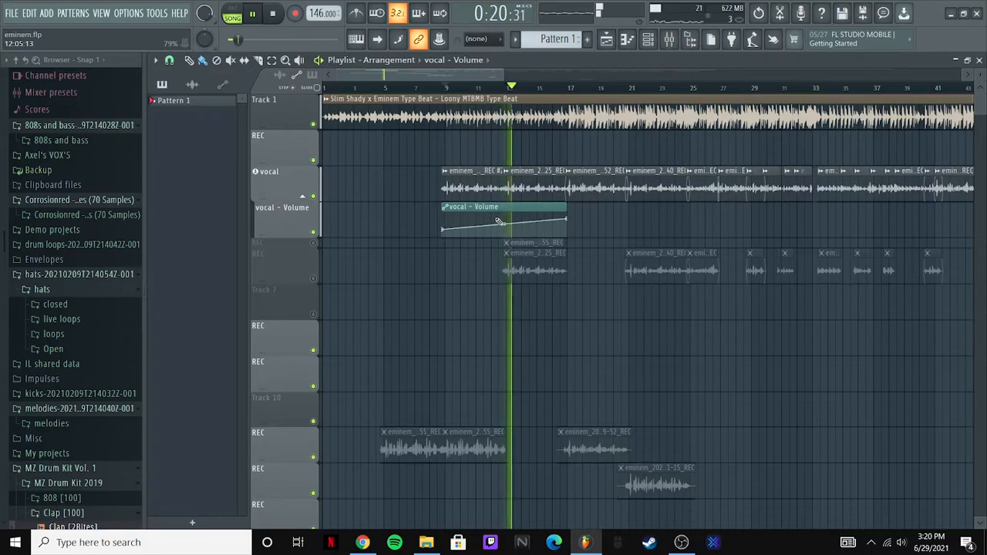
{"action": "left_click_drag", "start_coordinate": [437, 74], "coordinate": [463, 82]}
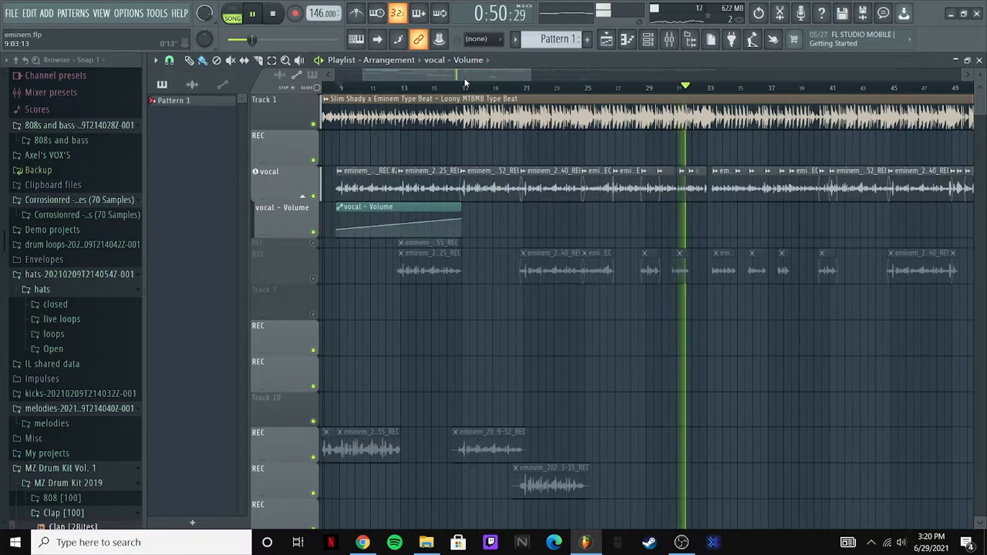
{"action": "key", "text": "space"}
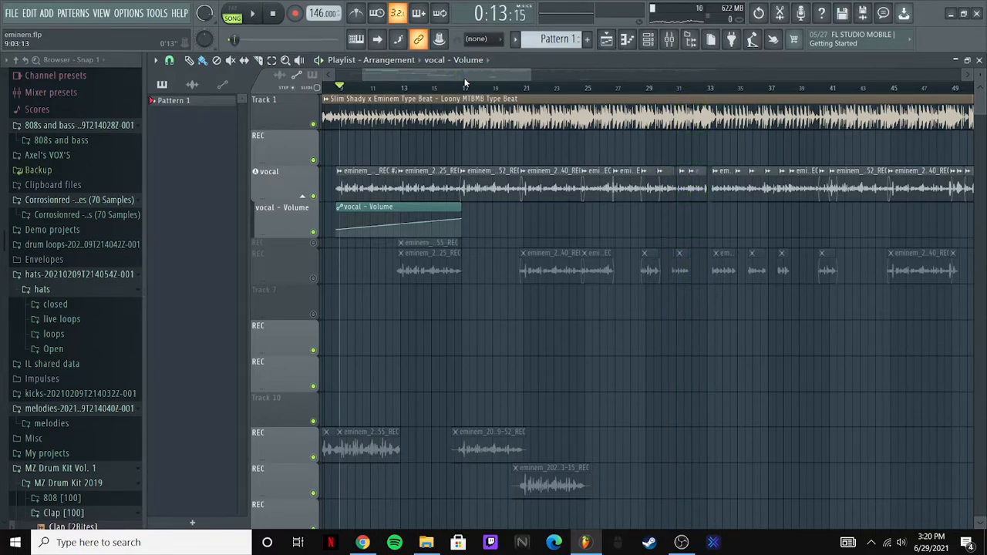
{"action": "mouse_move", "coordinate": [444, 77]}
{"action": "left_mouse_down"}
{"action": "mouse_move", "coordinate": [425, 82]}
{"action": "mouse_move", "coordinate": [439, 92]}
{"action": "left_mouse_up"}
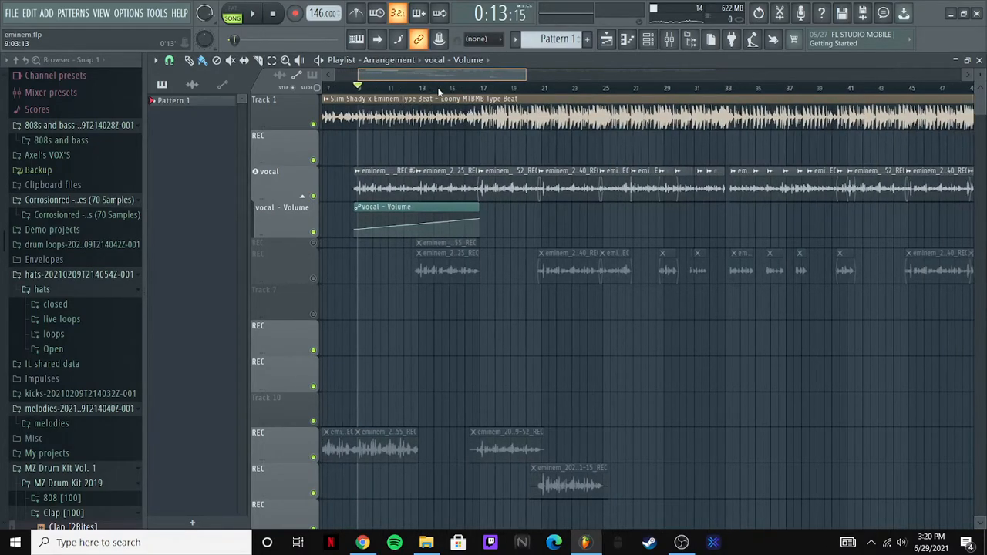
{"action": "left_click", "coordinate": [668, 40]}
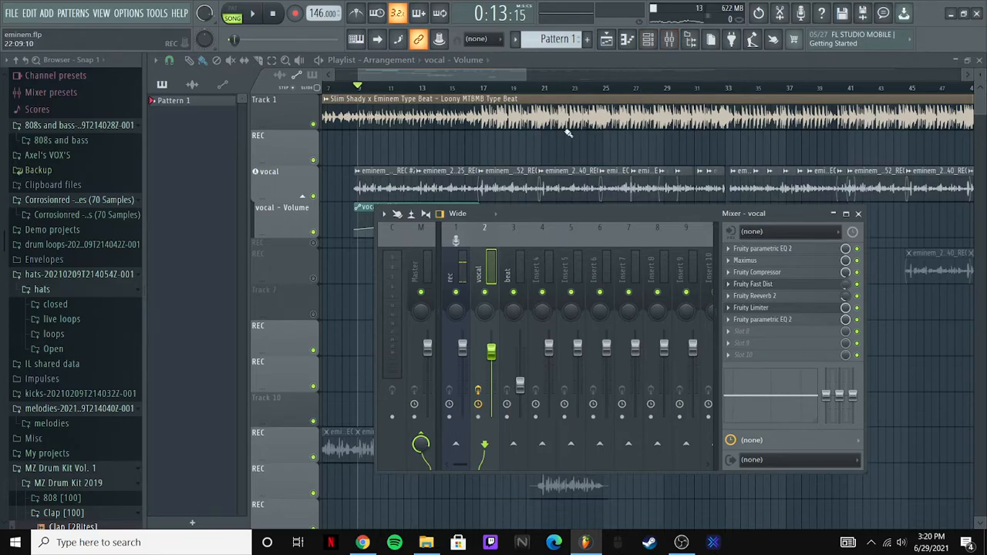